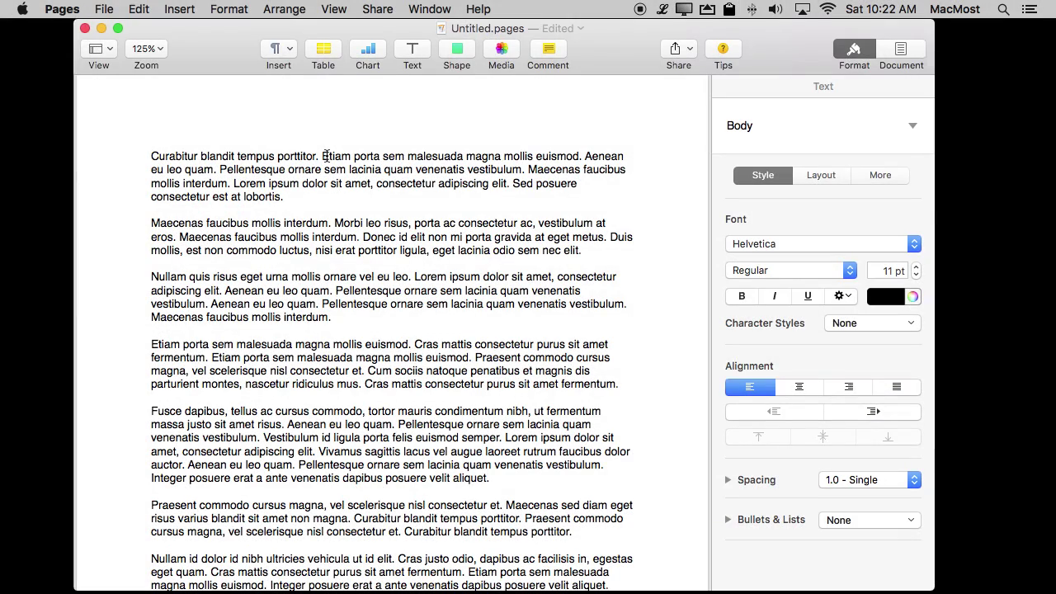
- Insert footnote 1 after 'ipsum' in the first paragraph with the text 'My footnote text'
click(323, 156)
click(176, 9)
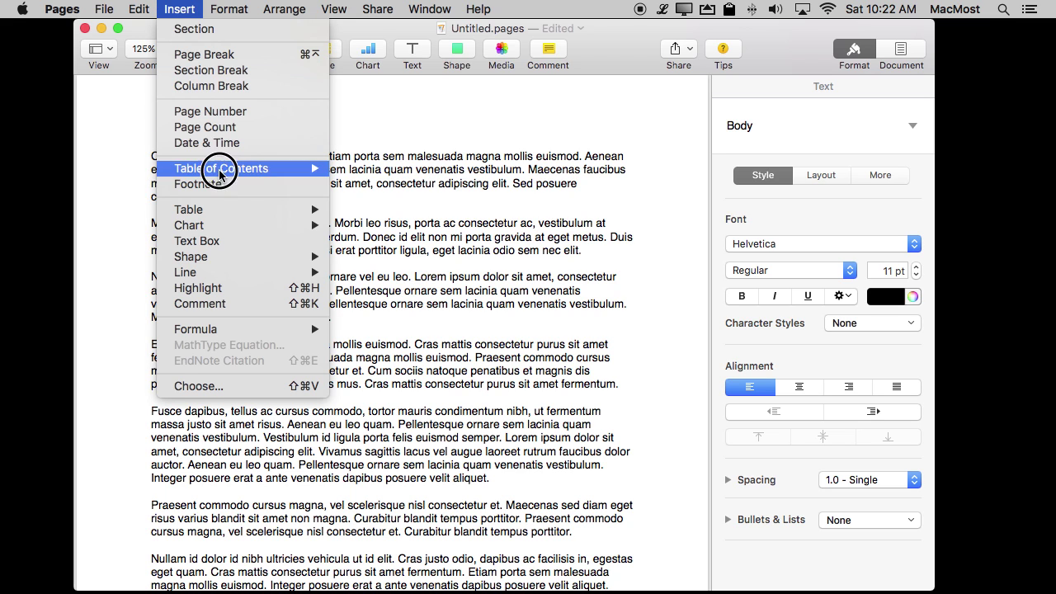
click(182, 8)
drag(245, 182, 281, 180)
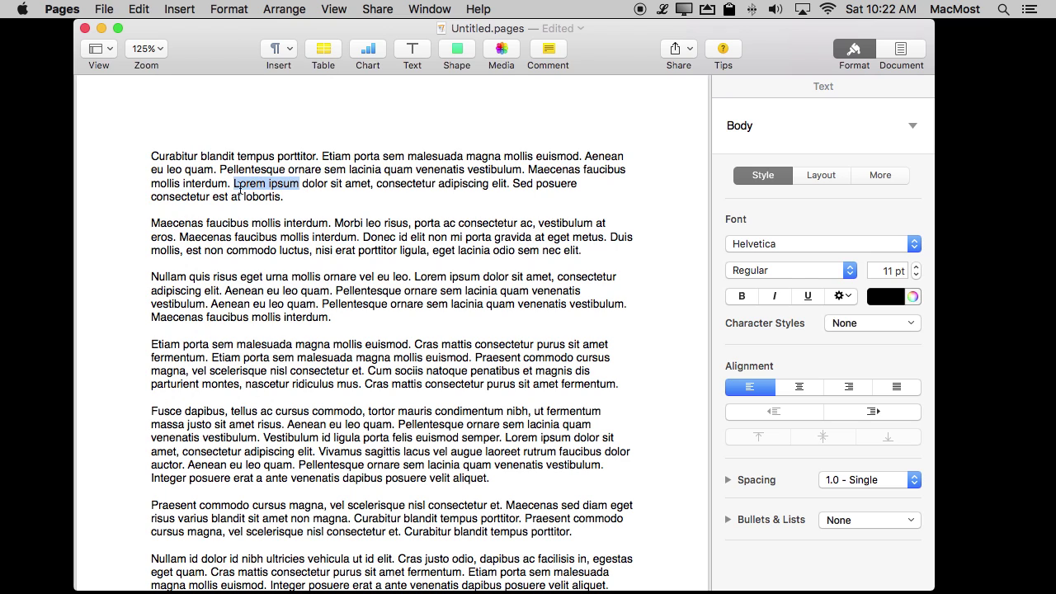
click(299, 183)
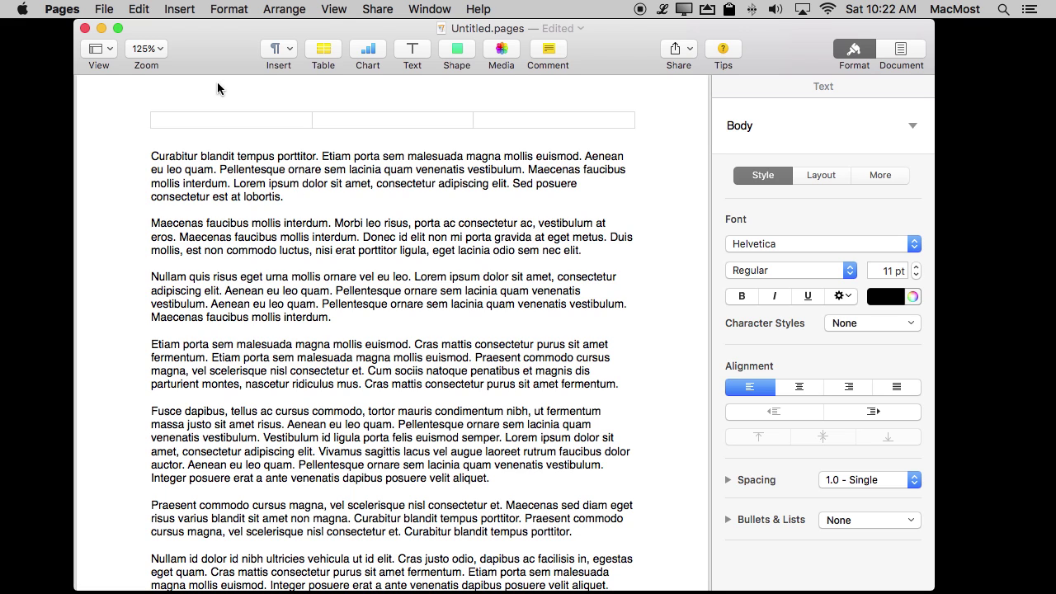
click(179, 9)
click(238, 185)
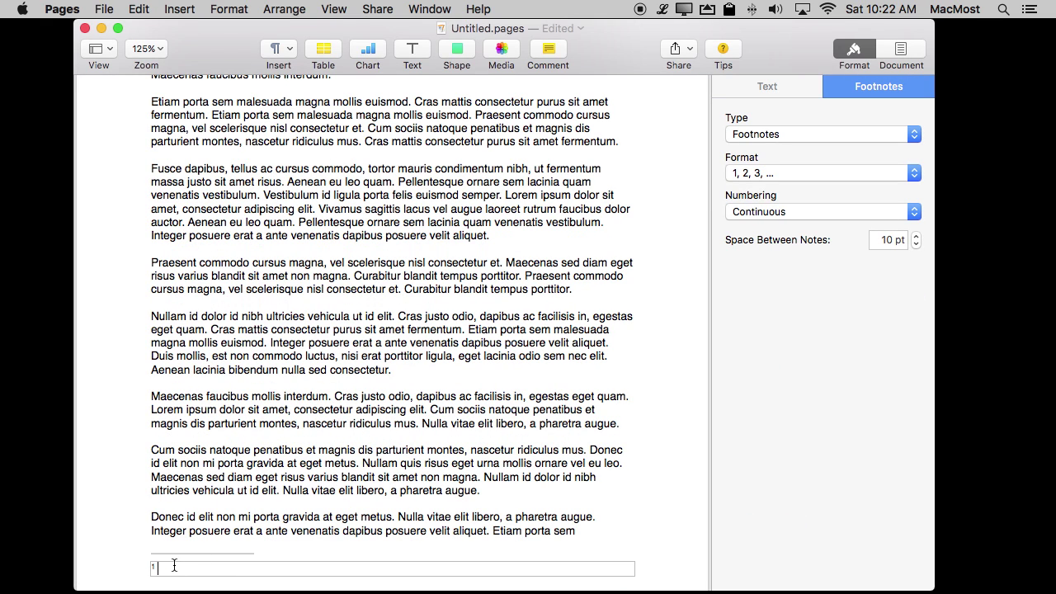
text(My footnote te)
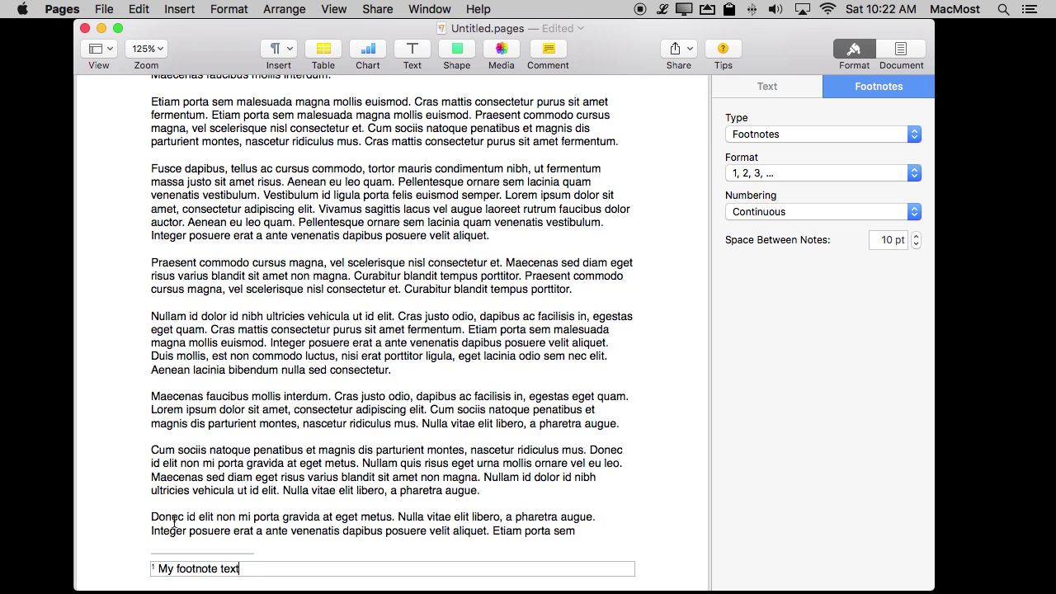
text(xt)
scroll(203, 342, up, 6)
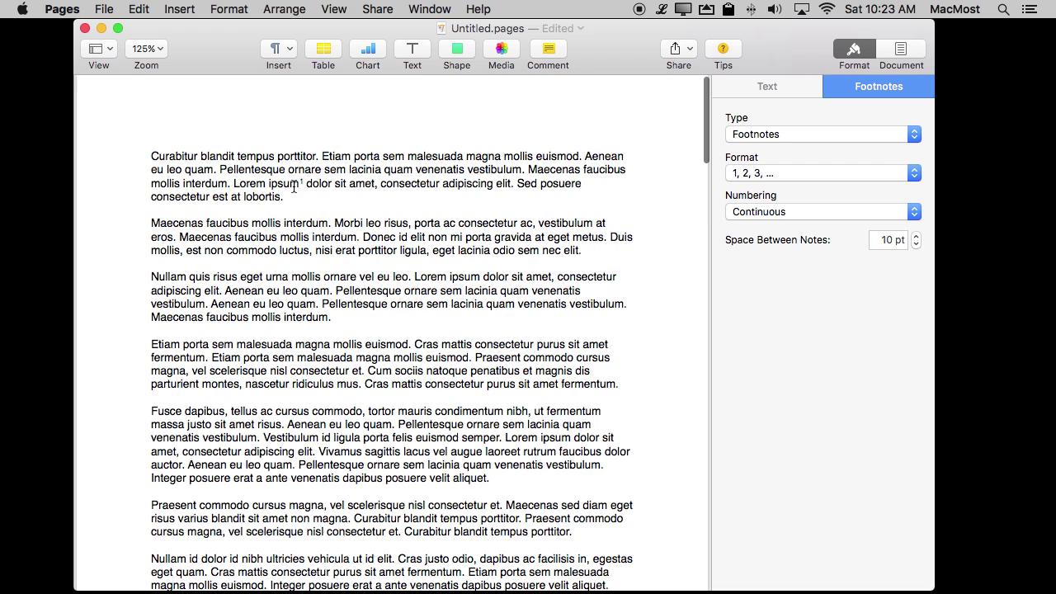
- Add footnote 2 after 'Pellentesque' in paragraph three with the text 'Another footnote'
click(385, 305)
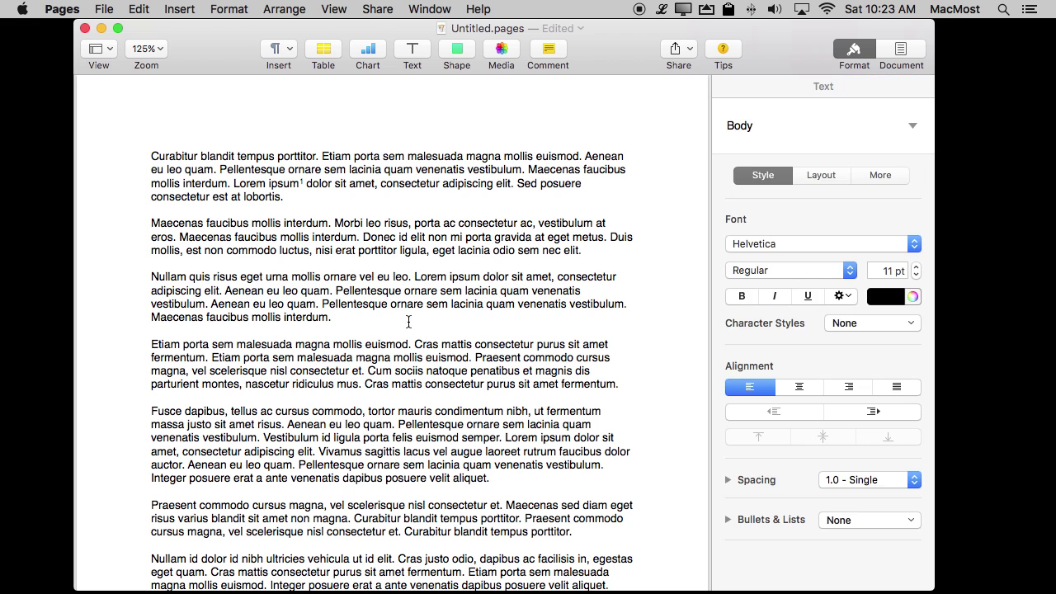
click(179, 9)
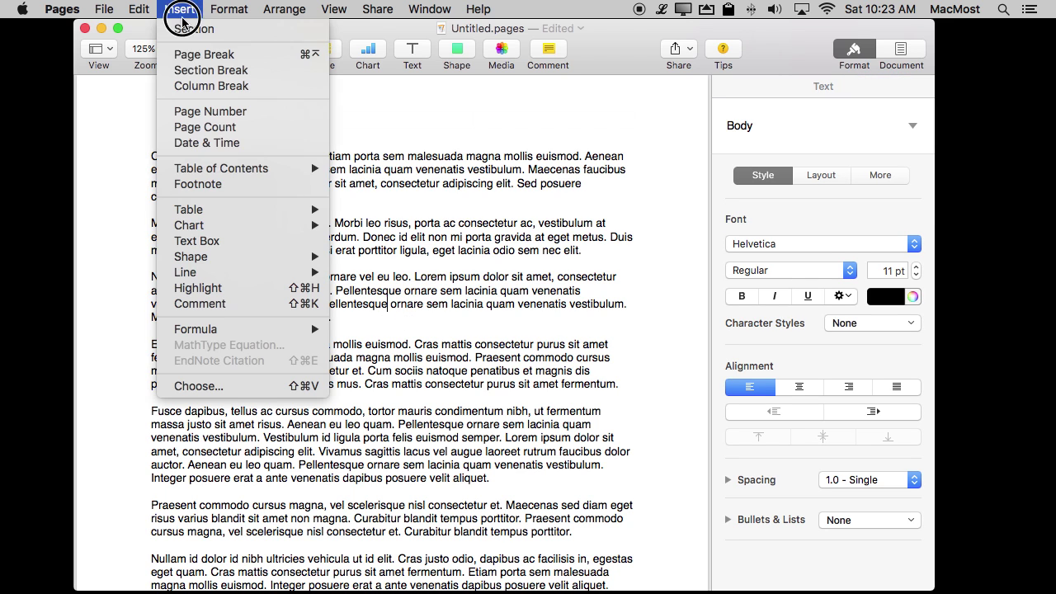
click(219, 184)
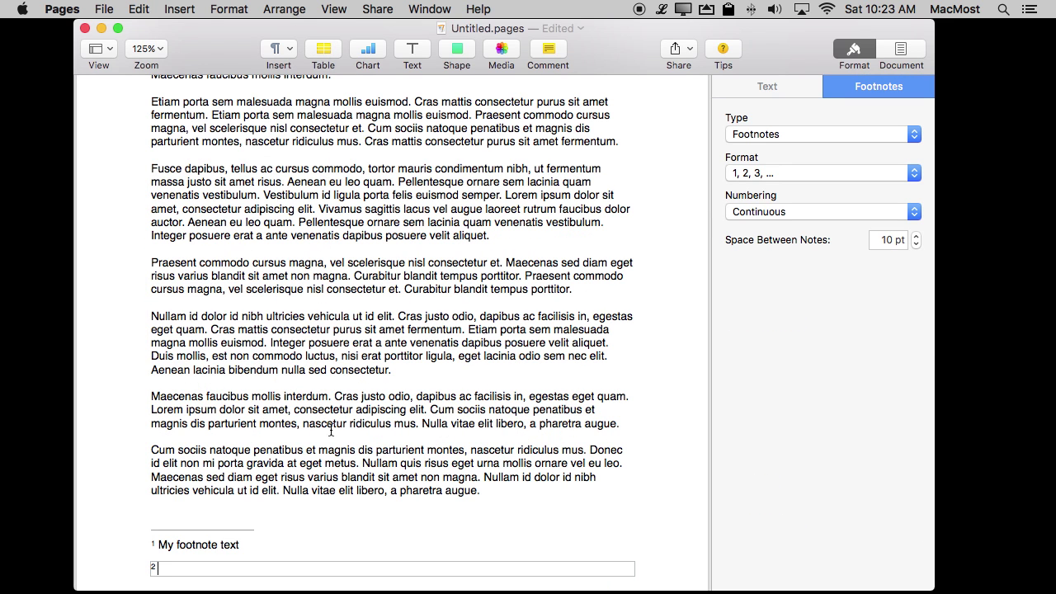
text(Another footnote)
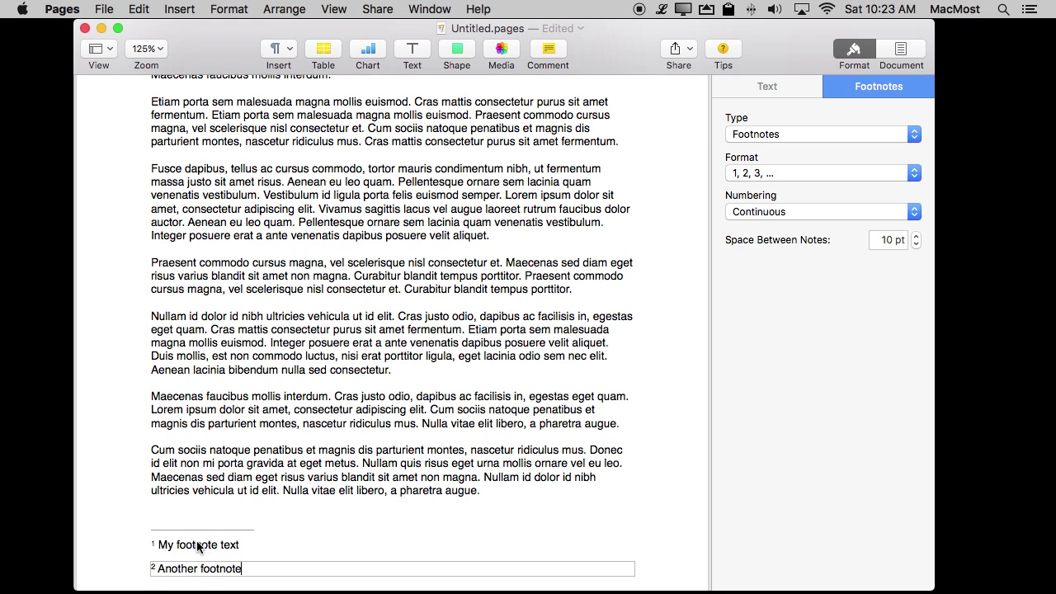
scroll(202, 489, up, 2)
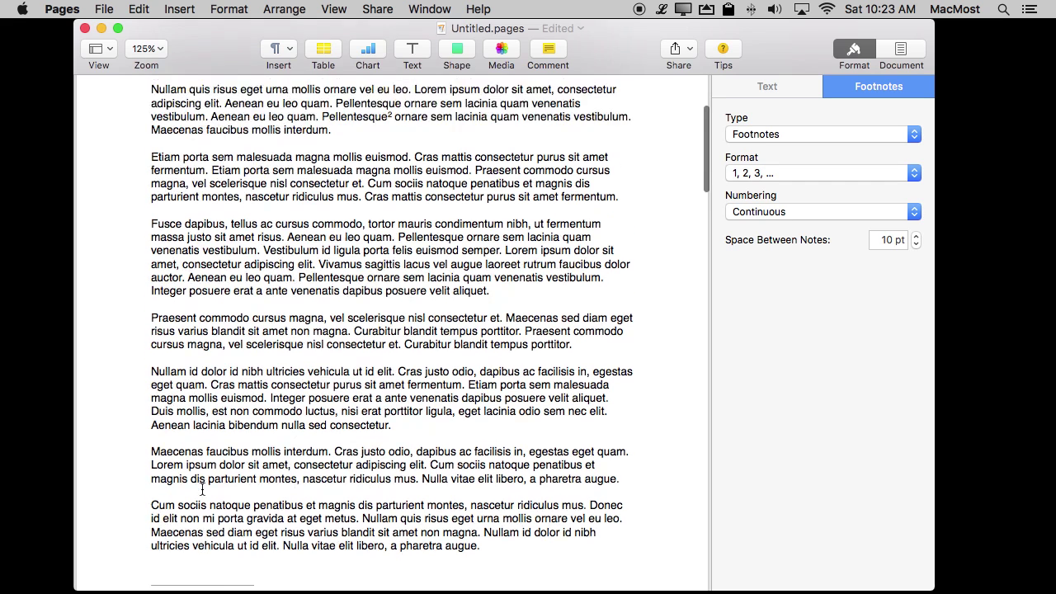
scroll(201, 489, up, 5)
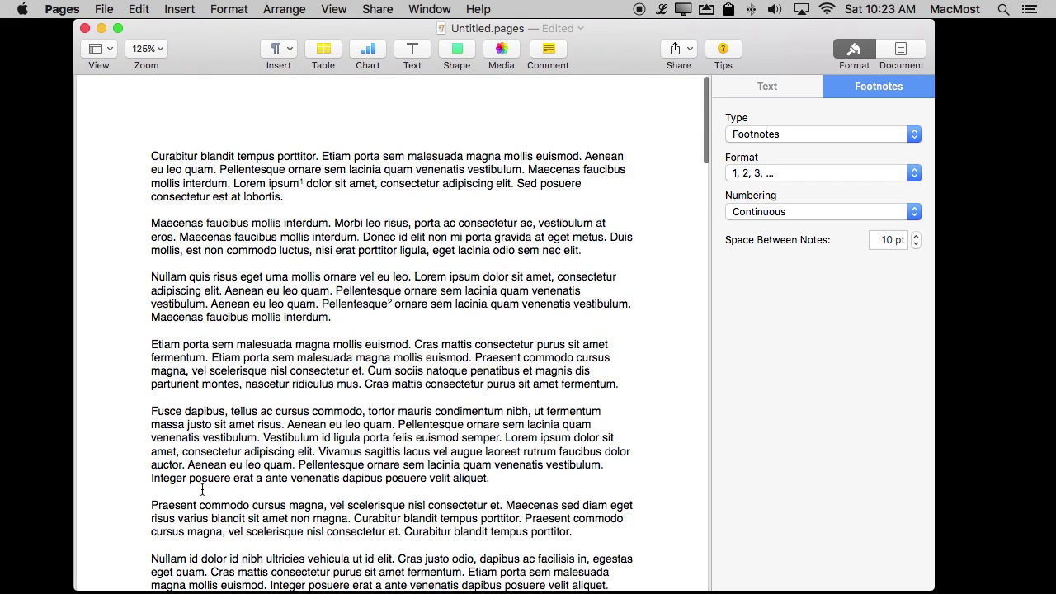
- Format the footnote 1 marker after 'ipsum' as bold, 12 pt and dark red
click(301, 185)
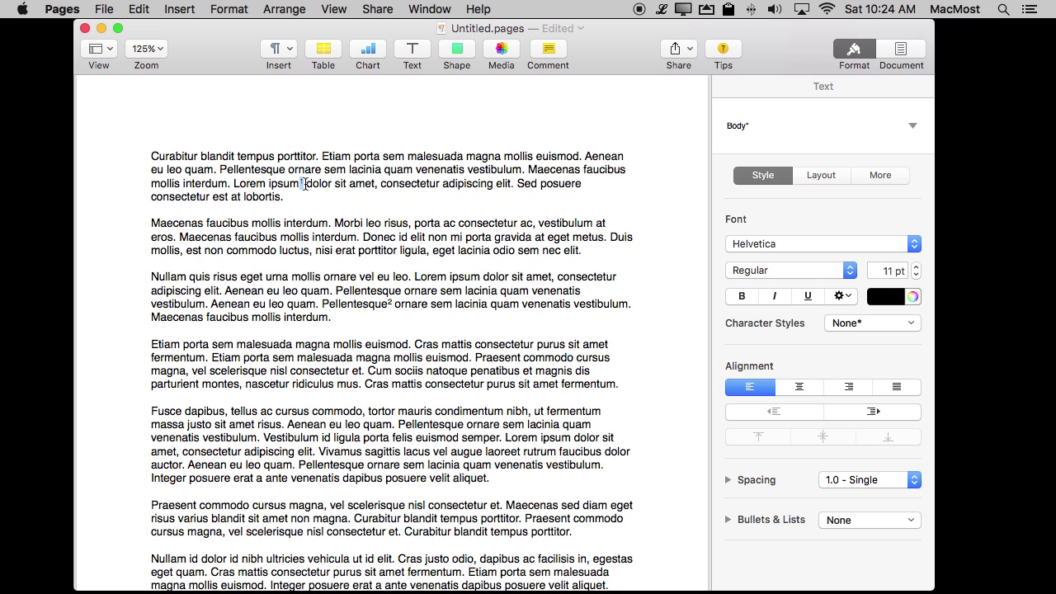
click(742, 296)
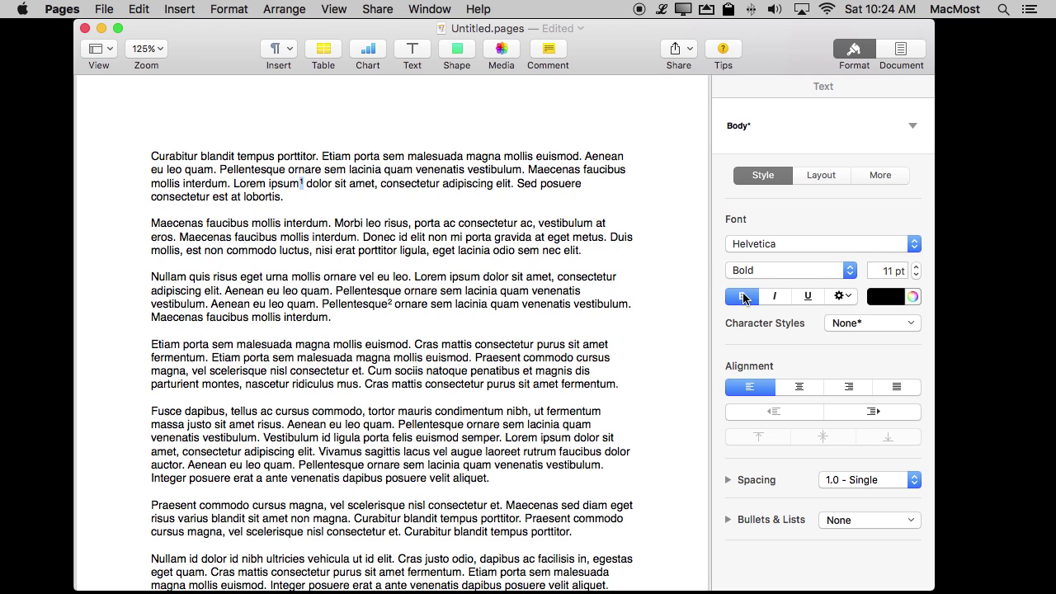
click(916, 267)
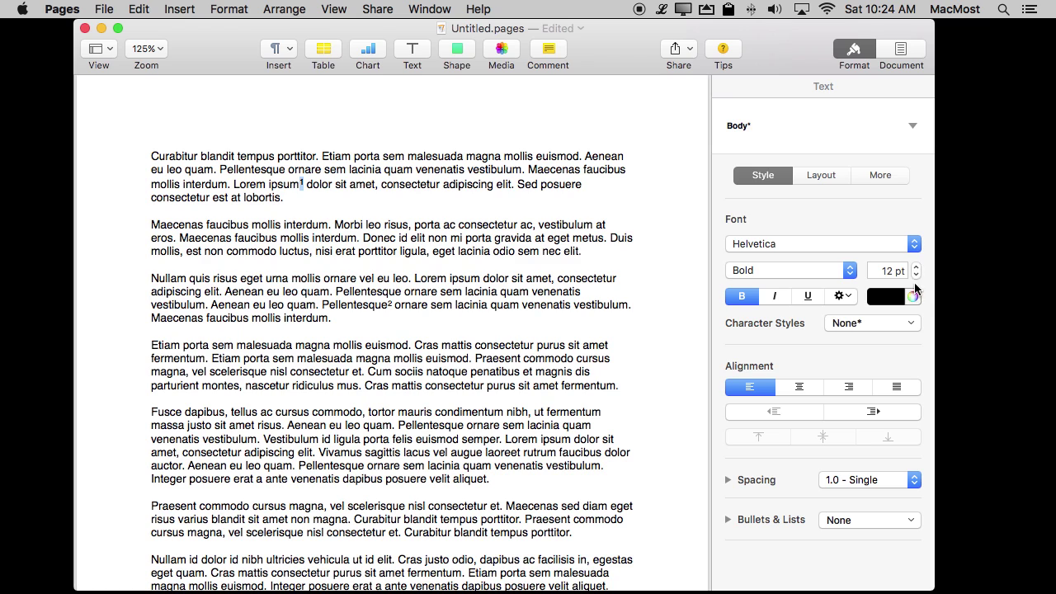
click(899, 302)
click(946, 389)
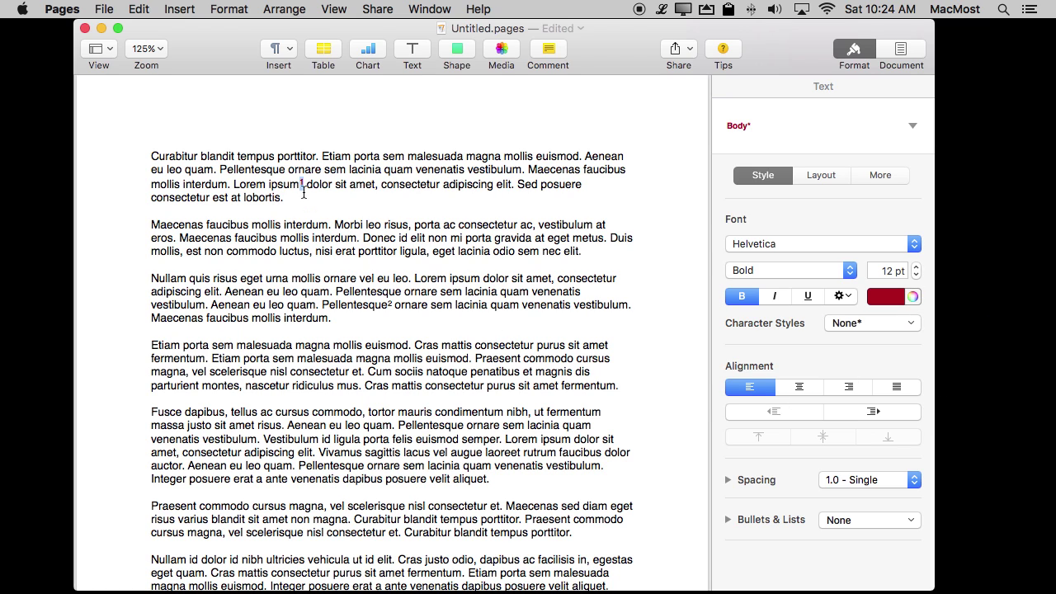
- Create a new character style named Footnote Number from the marker's formatting
click(894, 323)
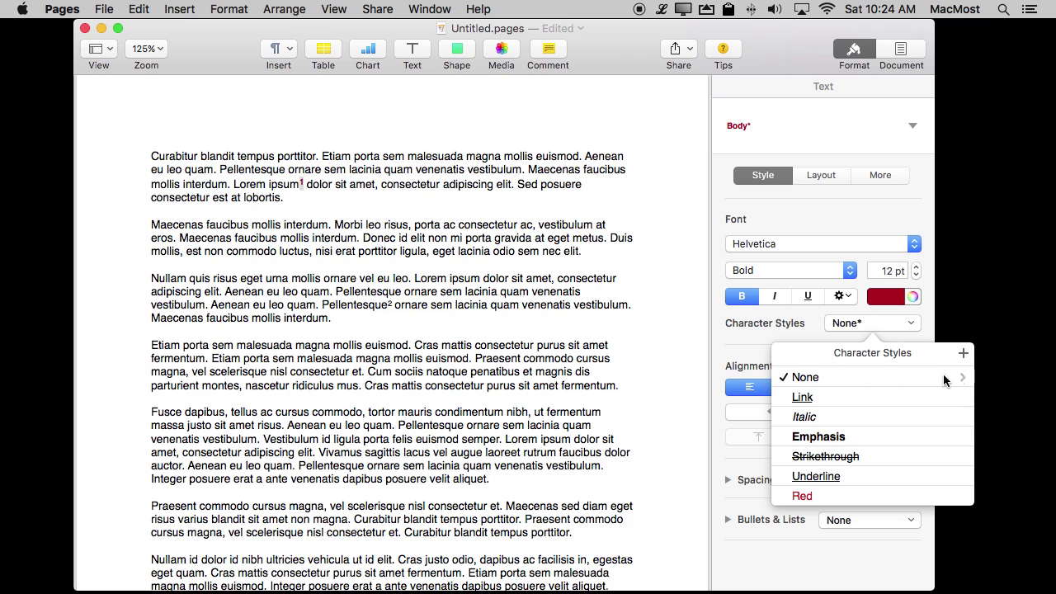
click(962, 355)
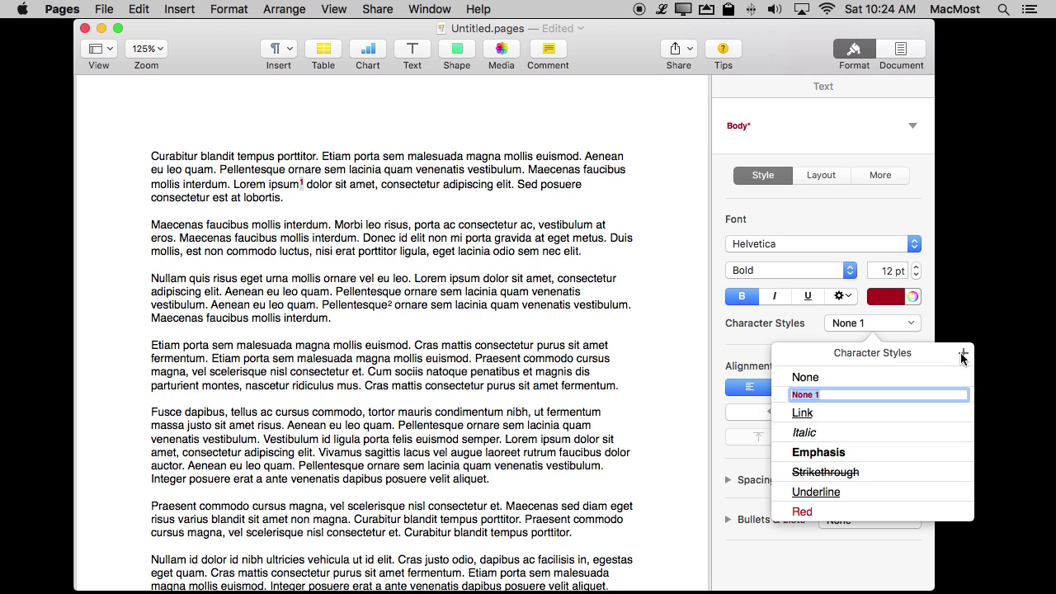
text(Footnot)
key(Return)
- Apply the Footnote Number character style to the footnote 2 marker after 'Pellentesque'
click(391, 305)
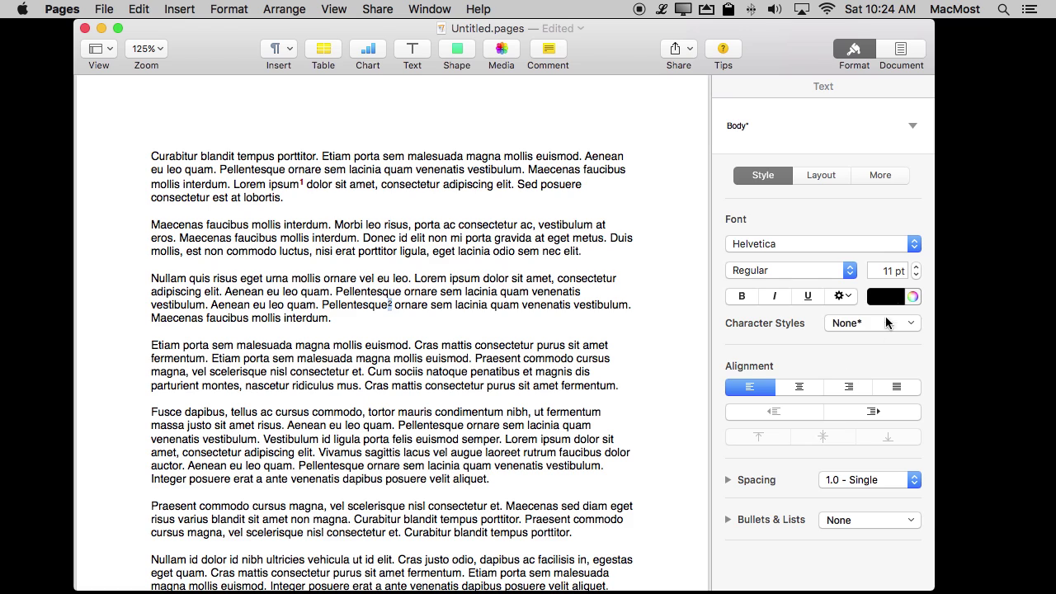
click(887, 322)
click(843, 393)
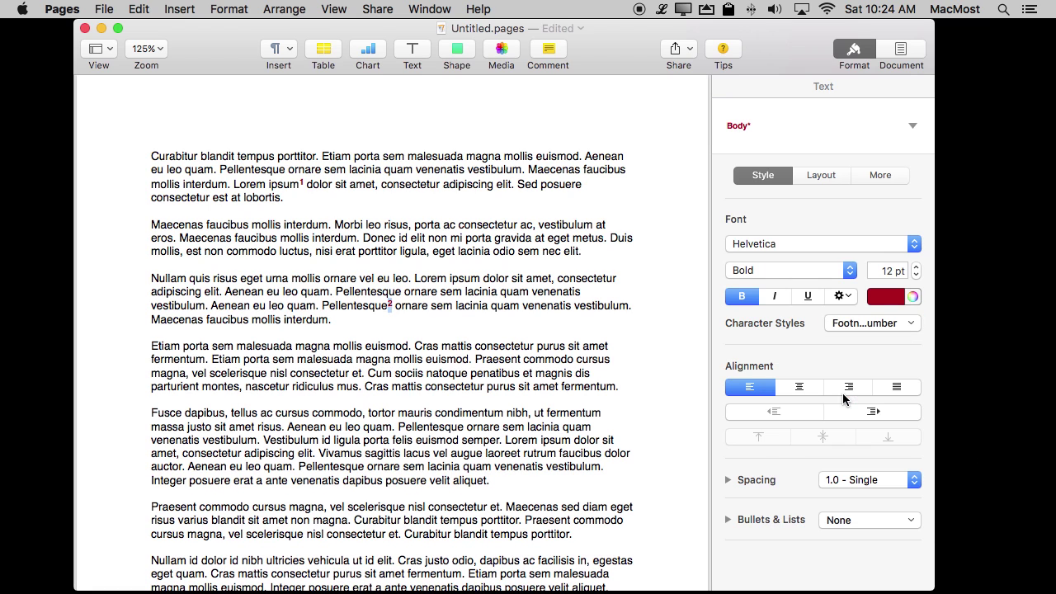
click(481, 388)
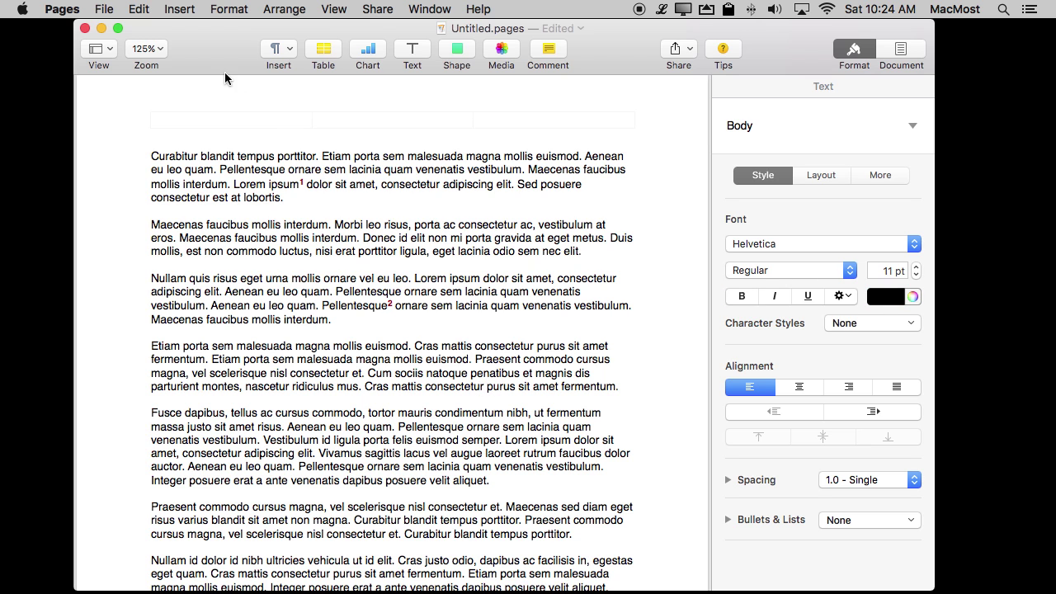
- Insert footnote 3 after 'consectetur' with the text 'This and that'
click(179, 9)
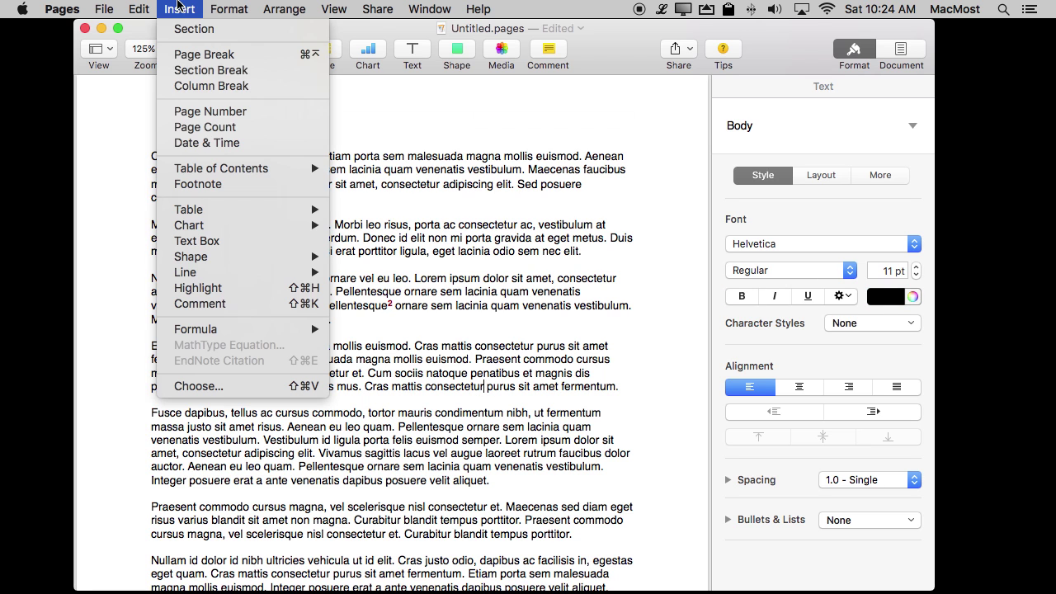
click(203, 186)
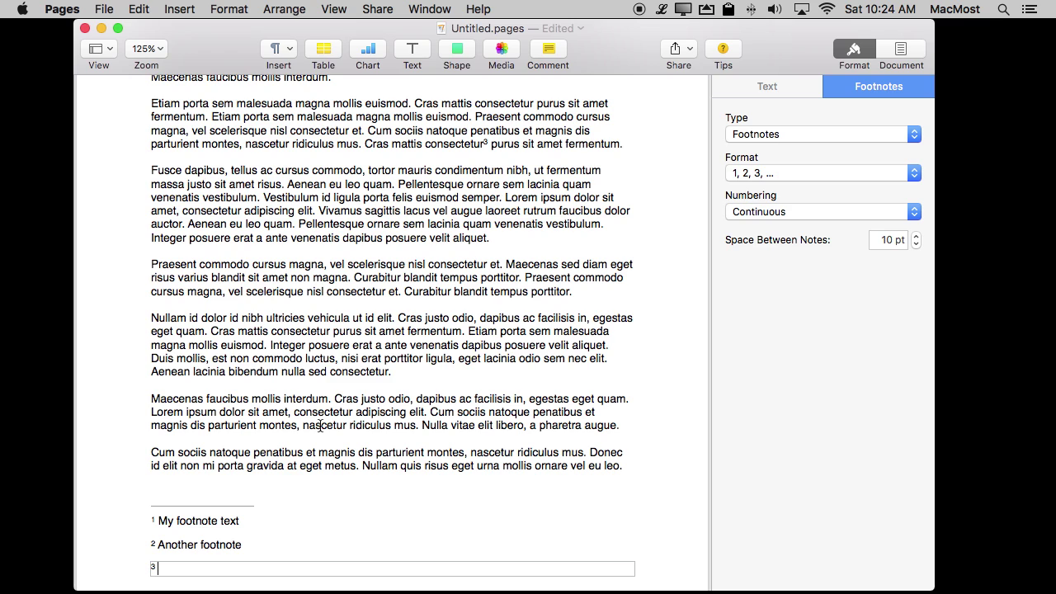
text(This and that)
- Apply the Footnote Number style to the footnote 3 marker and colour it green
click(487, 142)
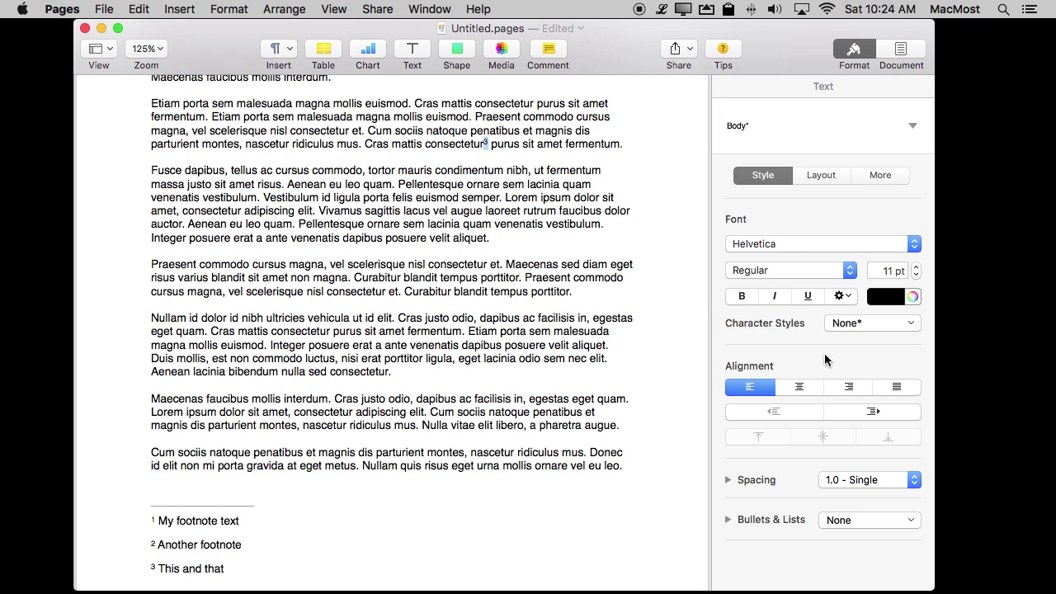
click(855, 323)
click(841, 395)
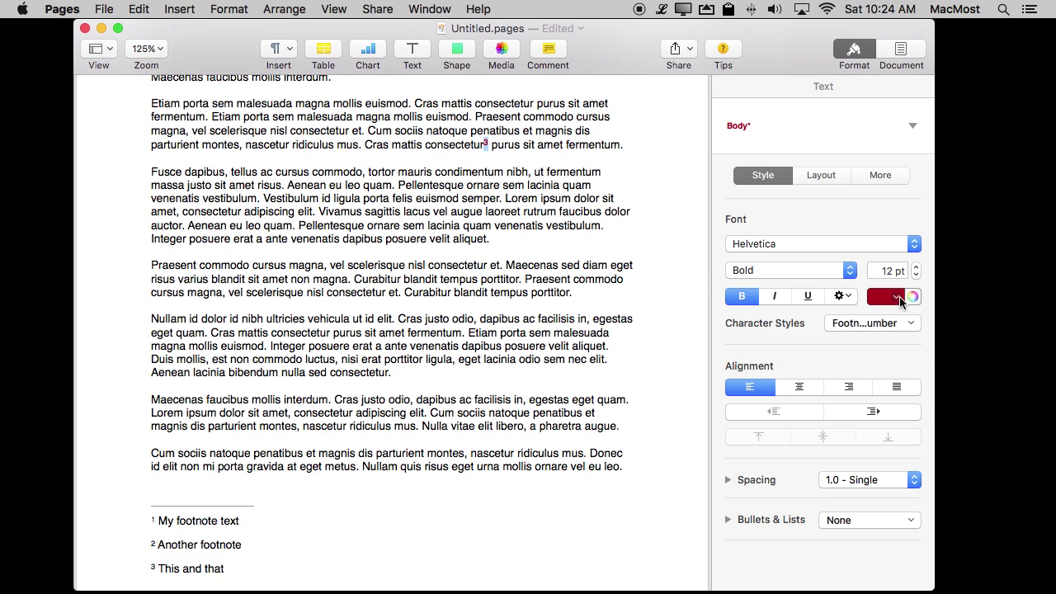
click(896, 298)
click(844, 383)
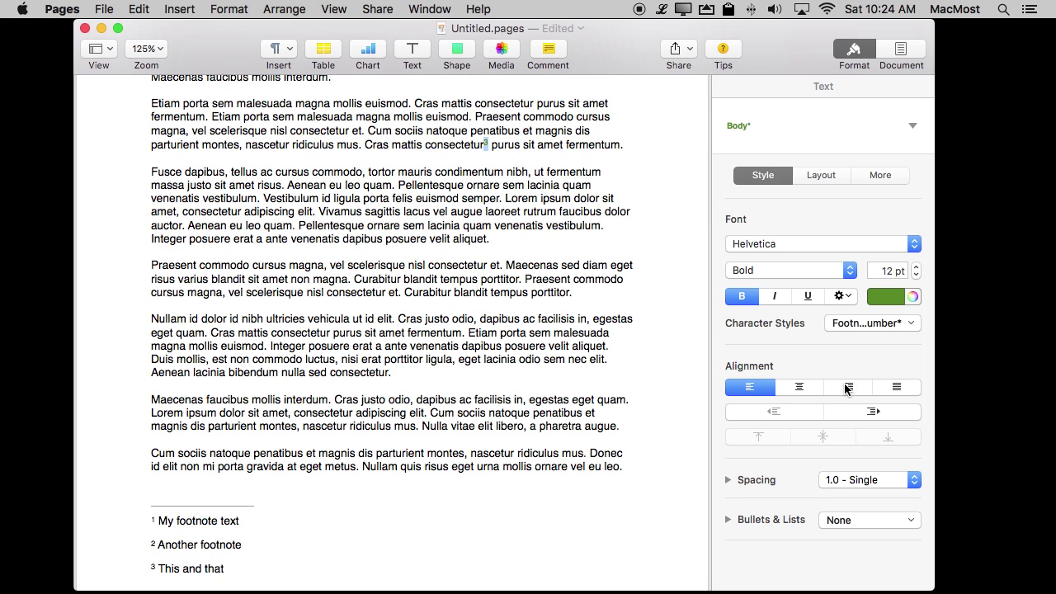
- Update the Footnote Number style to the green formatting so all markers turn green
scroll(468, 268, up, 5)
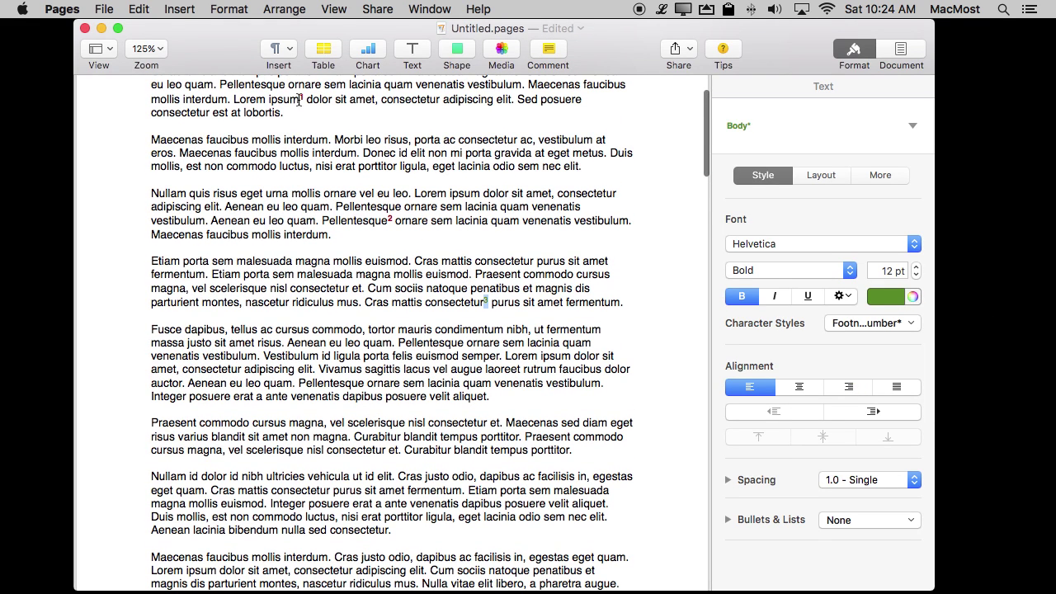
click(859, 323)
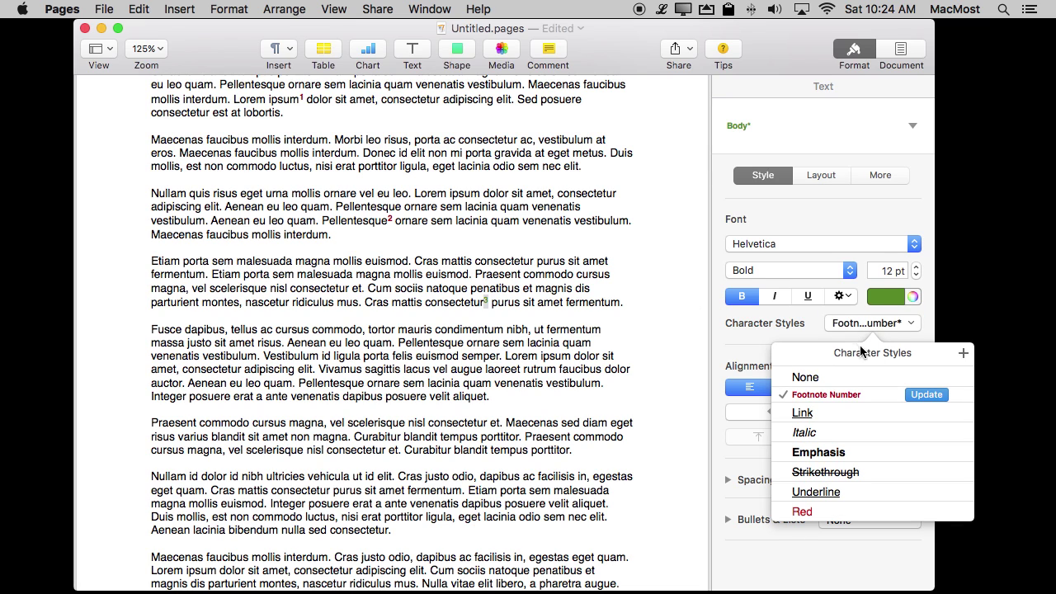
click(922, 395)
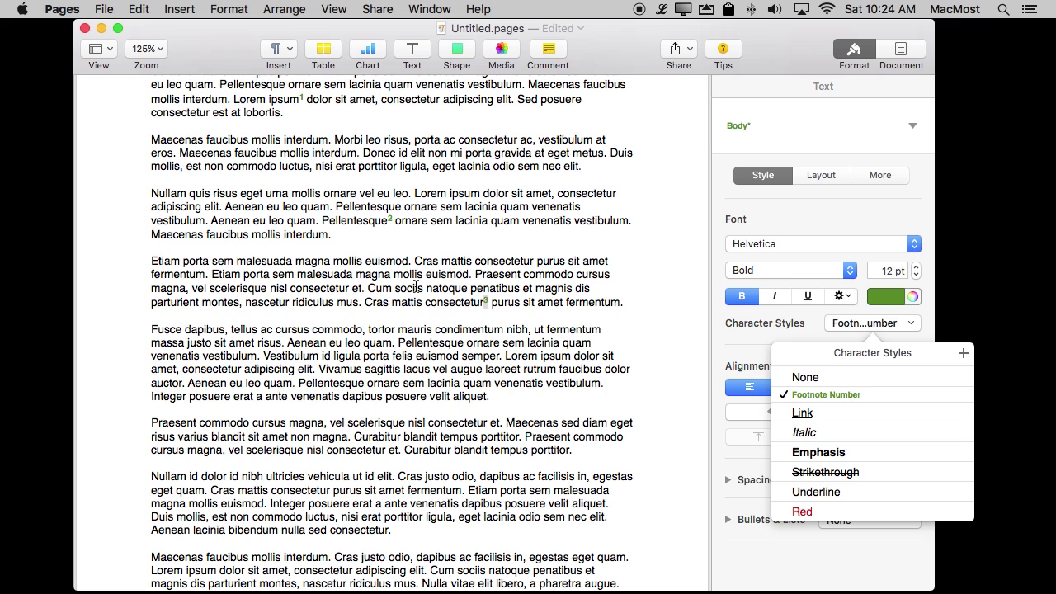
click(450, 288)
click(488, 285)
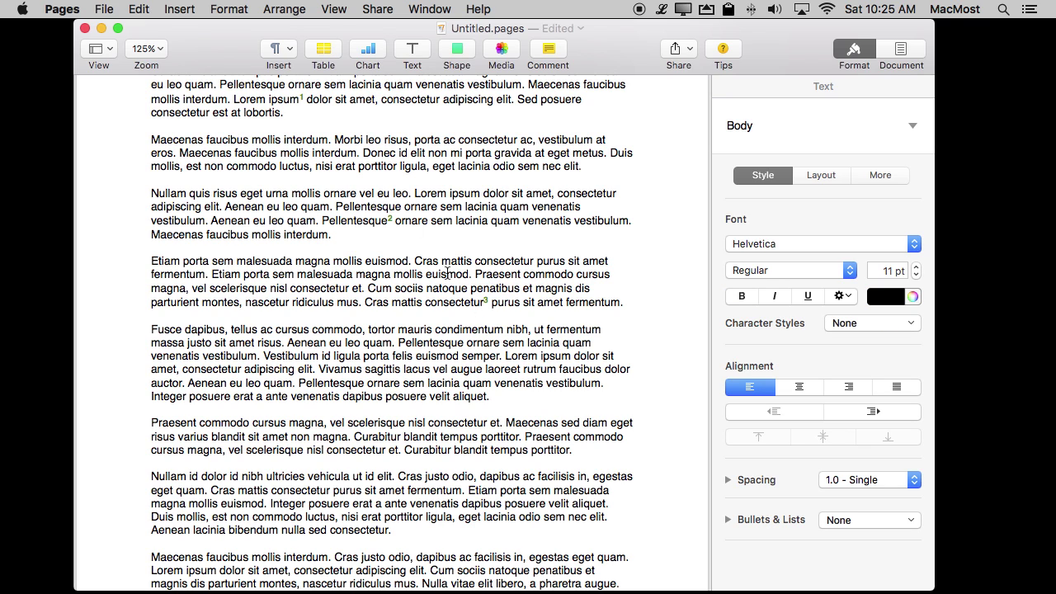
- Bring the footnote area at the page bottom into view and select it to show footnote settings
scroll(392, 440, down, 1)
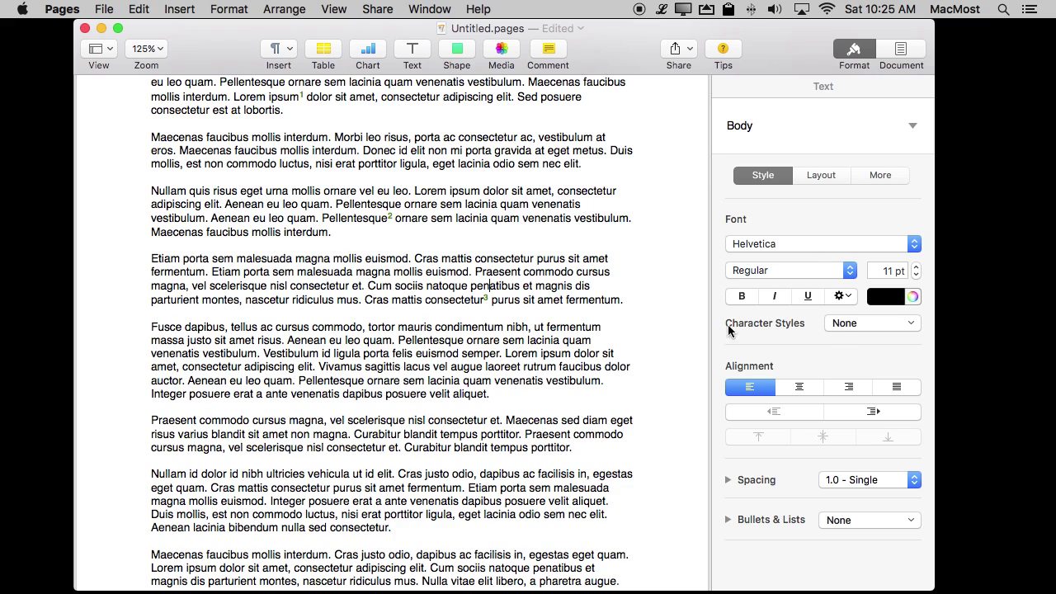
scroll(189, 372, down, 10)
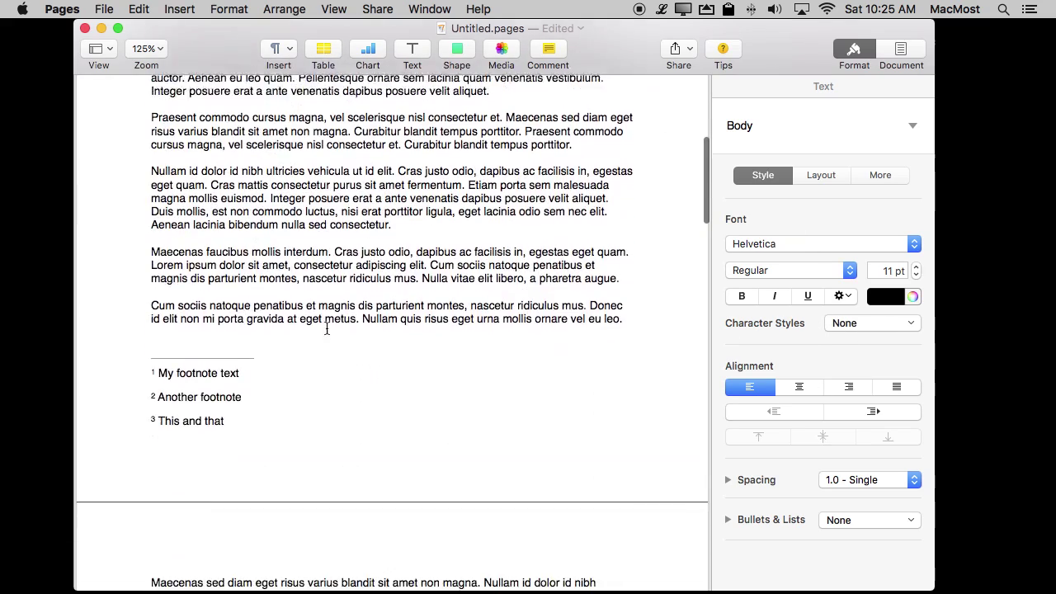
click(187, 346)
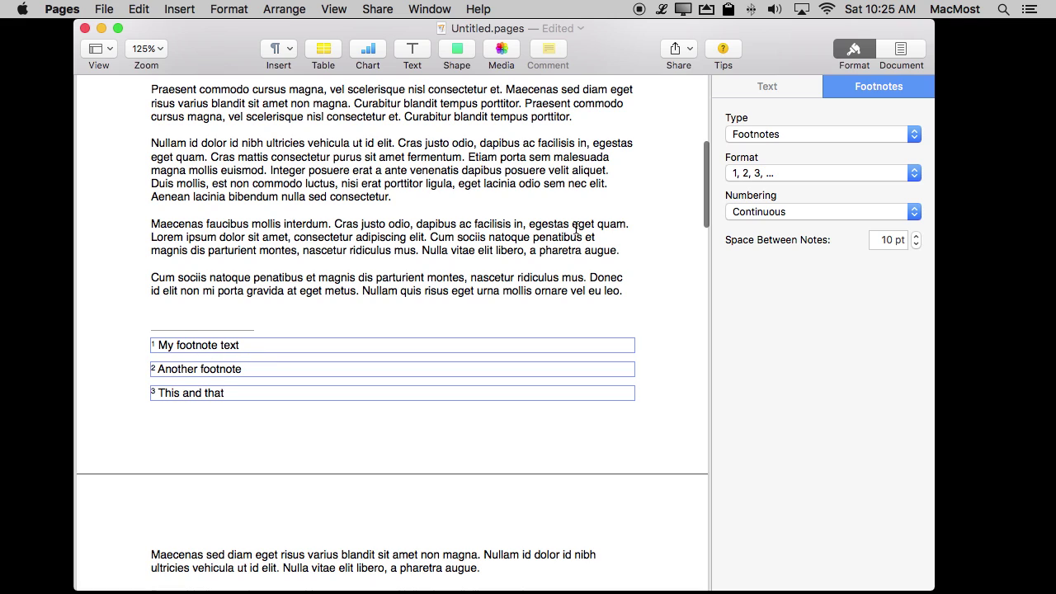
- Select the whole first footnote and confirm its paragraph style is Footnote
double_click(188, 346)
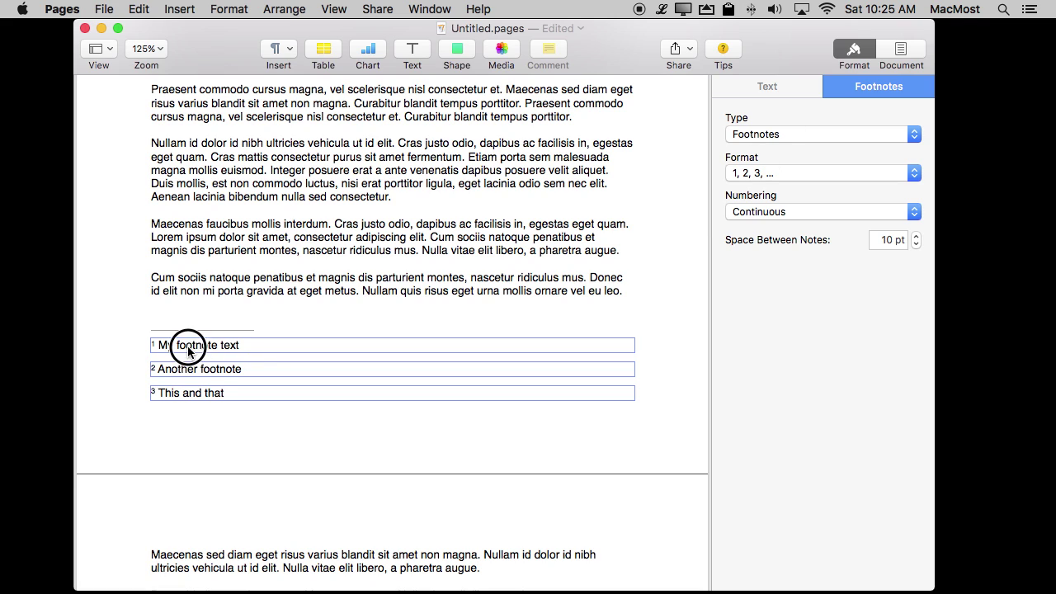
triple_click(187, 346)
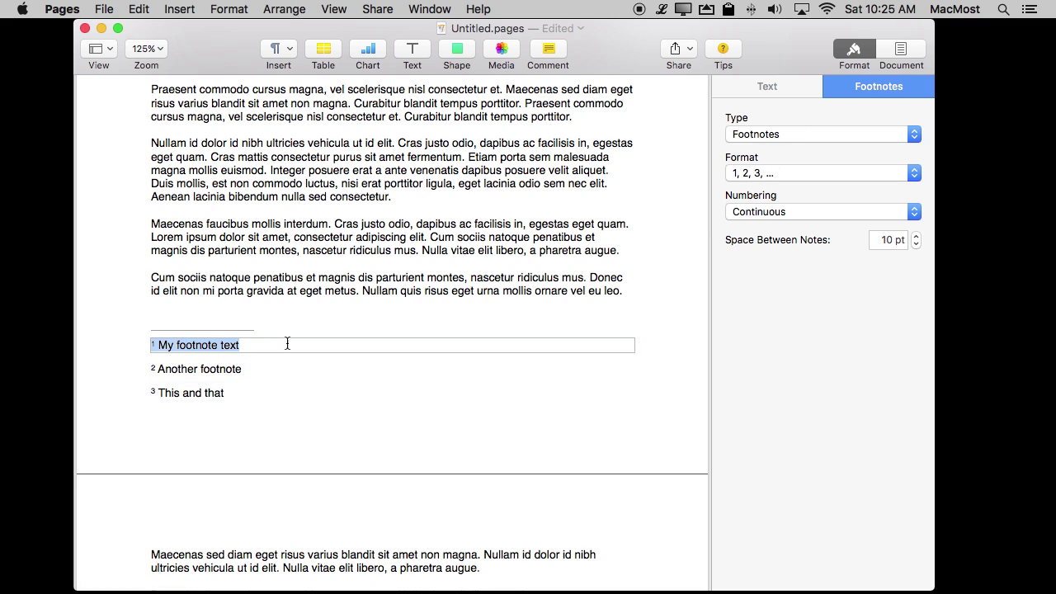
click(790, 86)
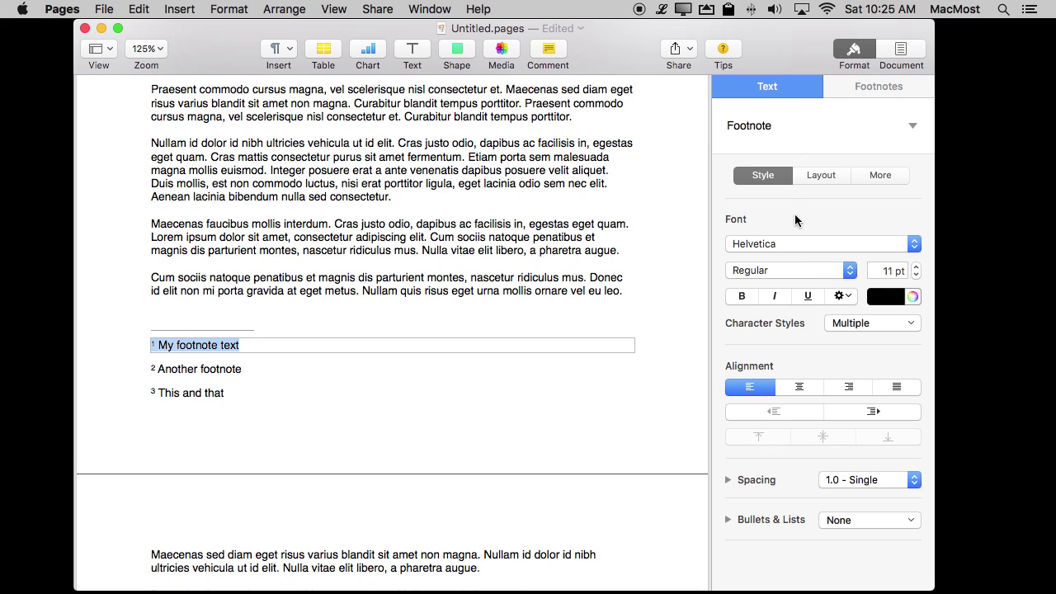
click(758, 125)
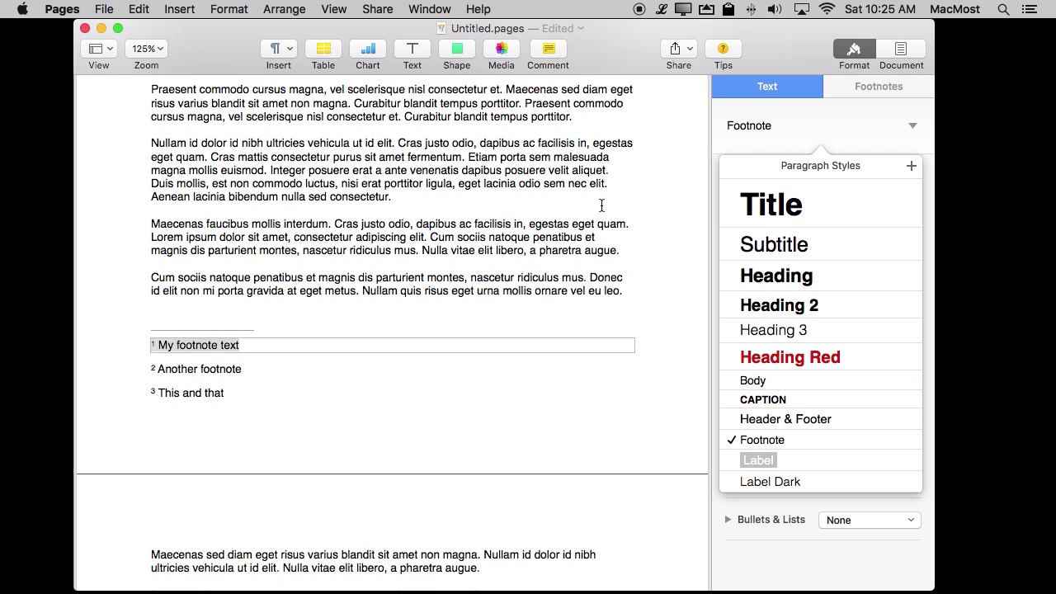
click(780, 52)
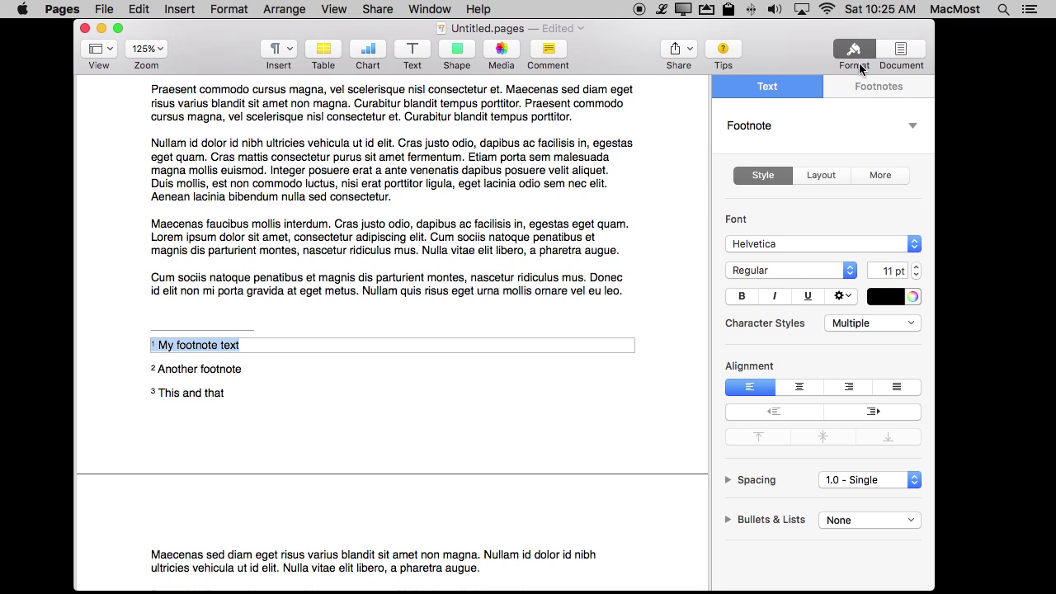
- Try the *, †, ‡ and i, ii, iii marker formats, then return markers to 1, 2, 3
click(858, 89)
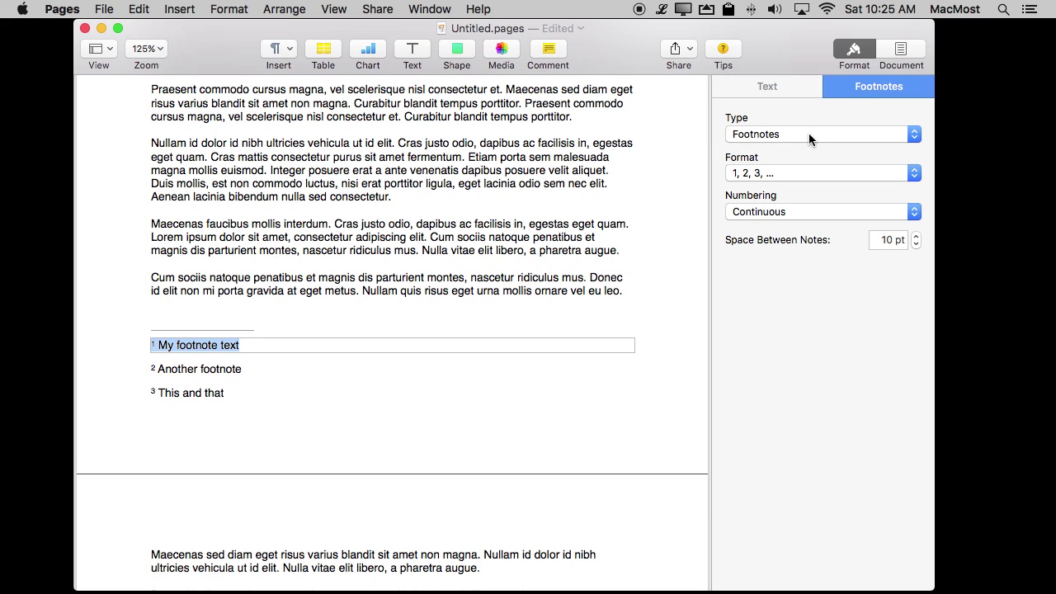
click(775, 172)
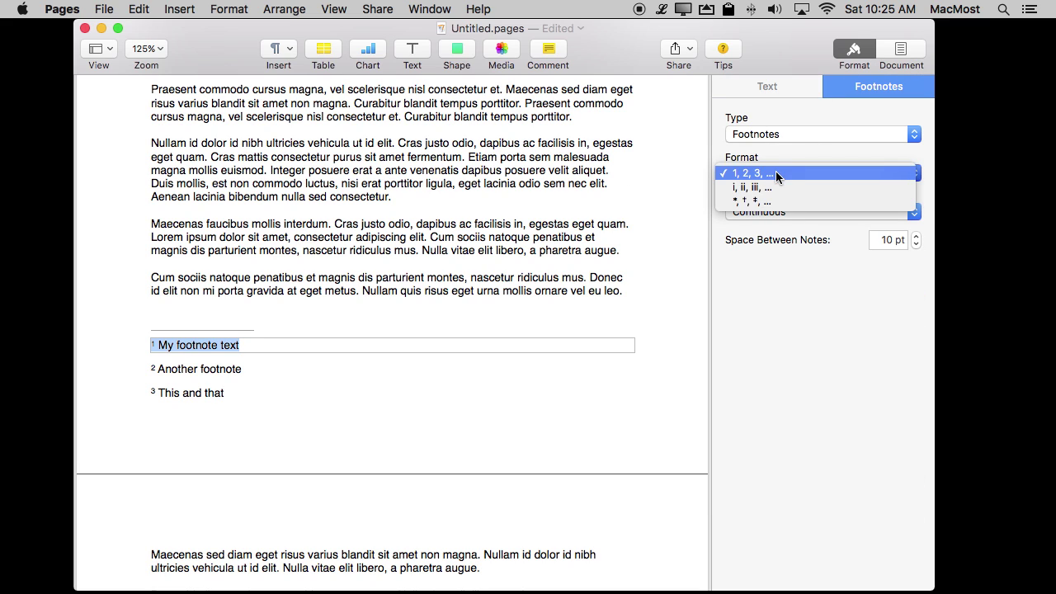
click(776, 200)
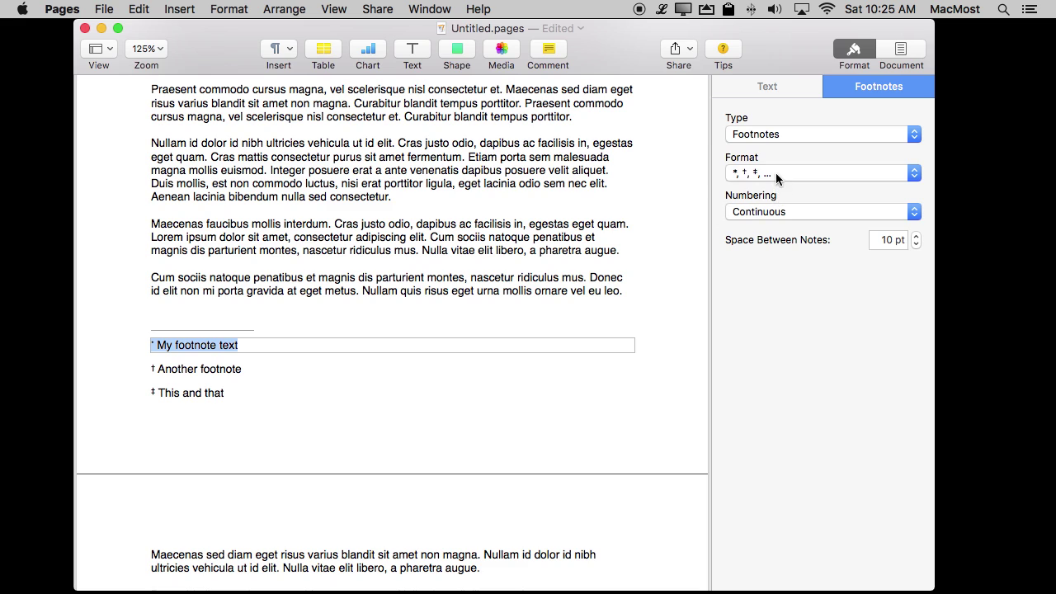
click(776, 173)
click(777, 161)
click(777, 173)
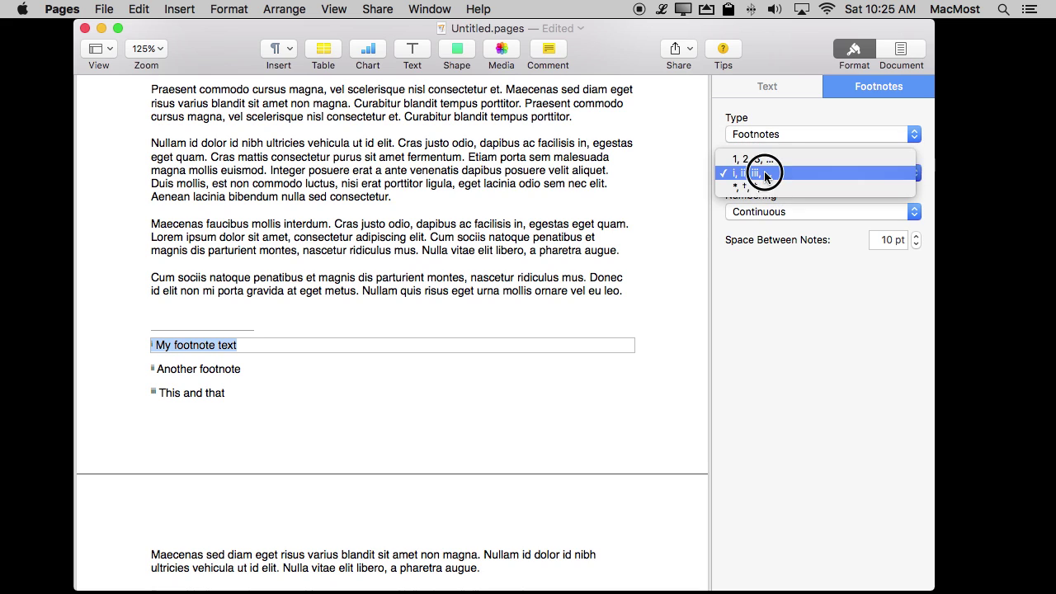
click(764, 159)
- Keep Continuous numbering and leave Space Between Notes at 10 pt
click(776, 211)
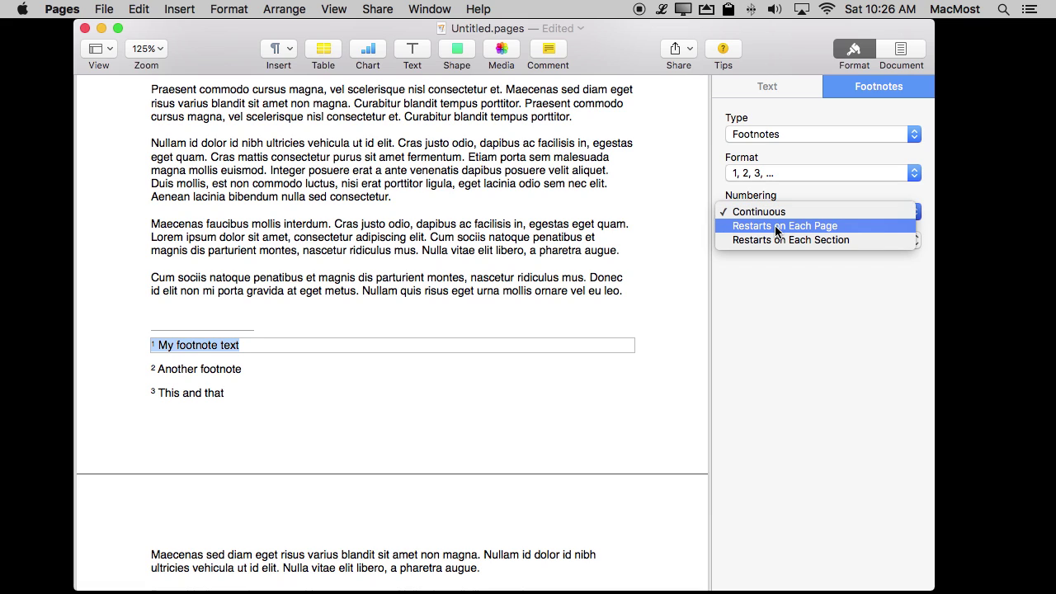
click(794, 289)
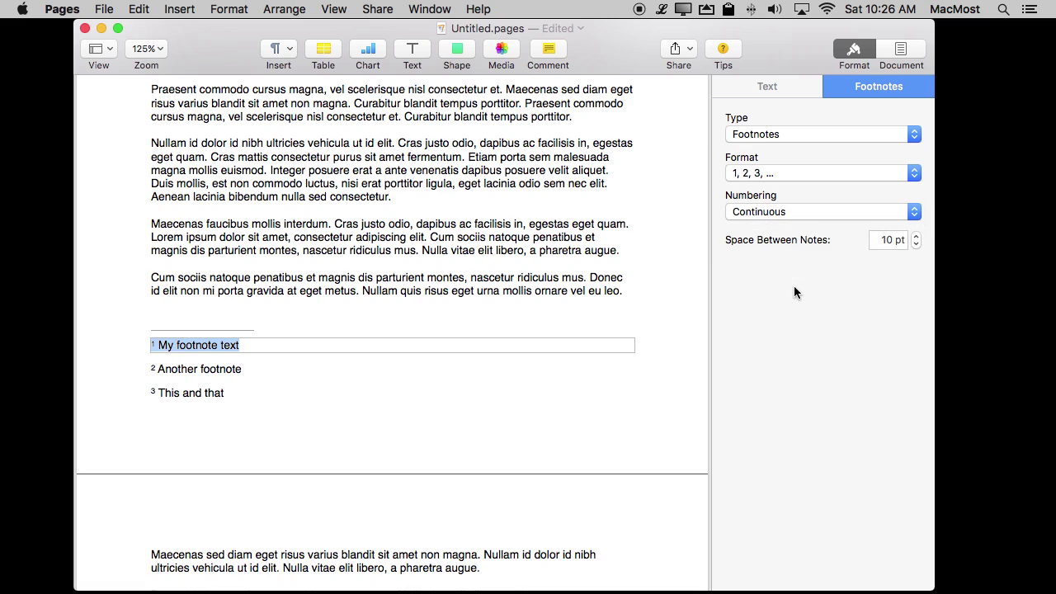
click(917, 237)
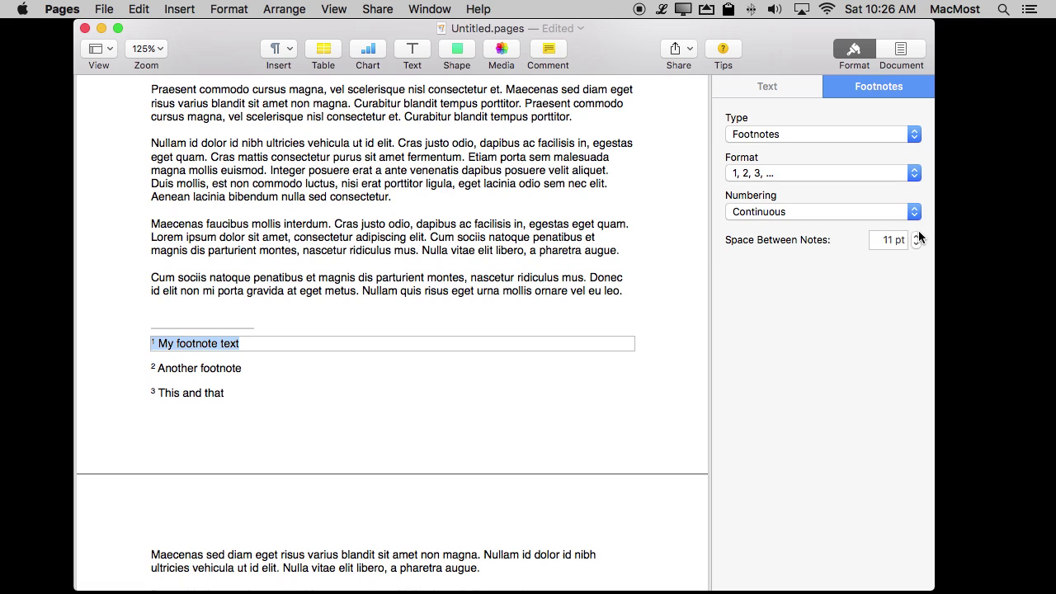
click(916, 244)
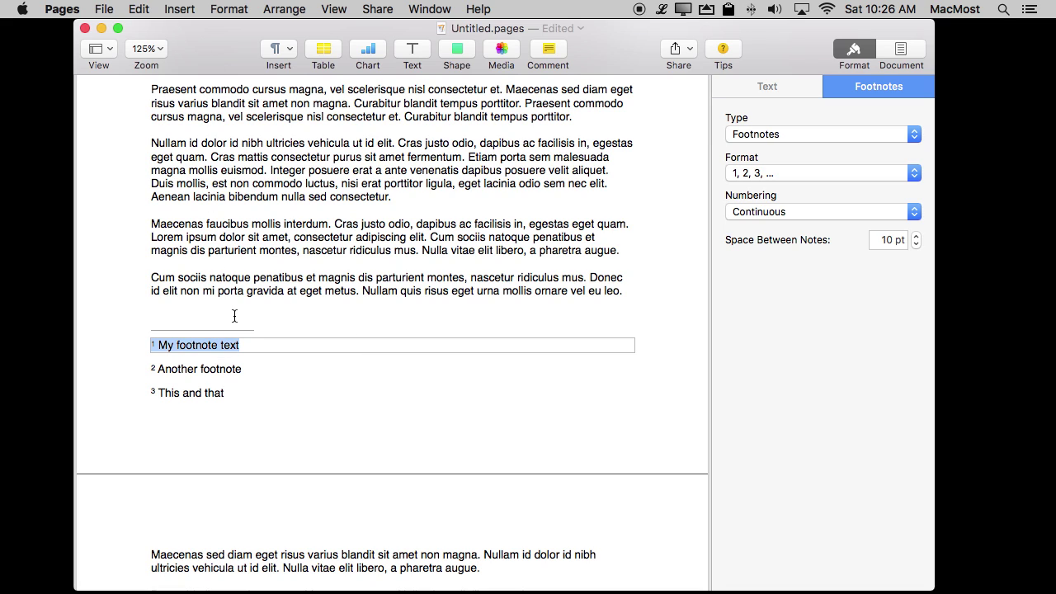
- Change the note type to Document Endnotes and return to the body text at the top
click(796, 132)
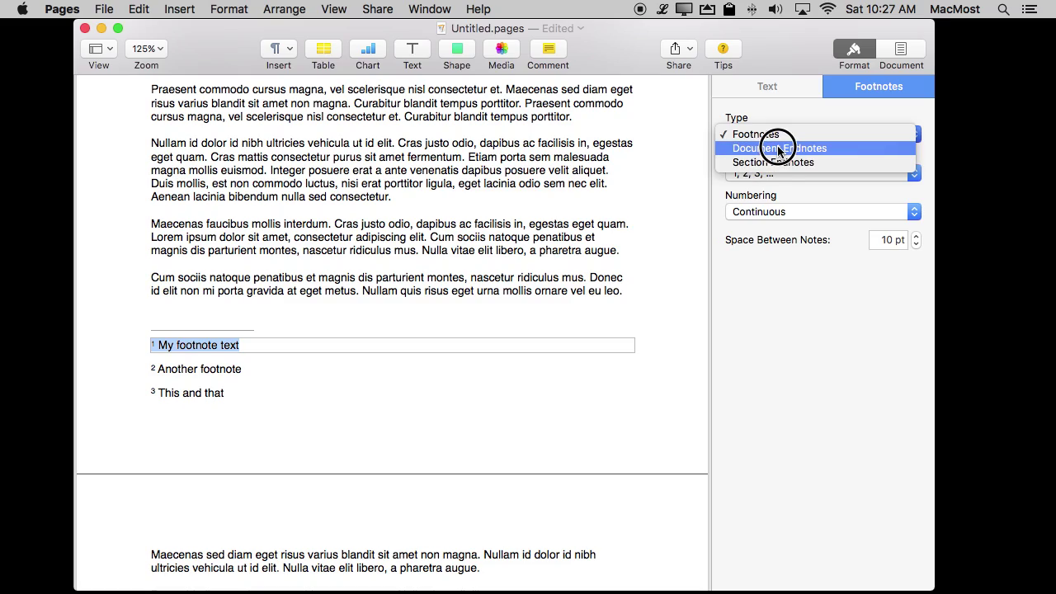
click(779, 149)
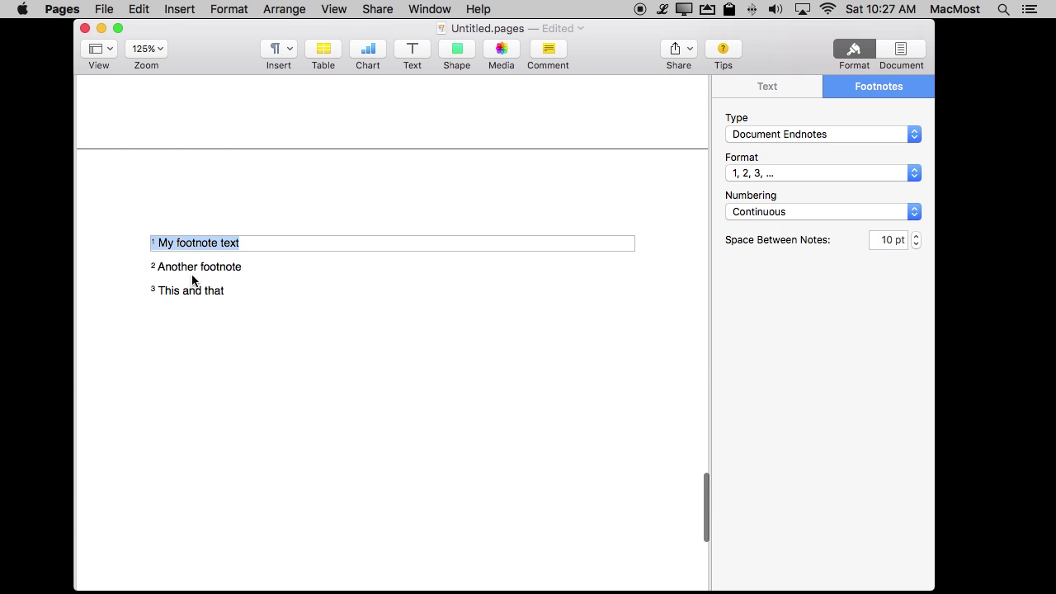
scroll(225, 266, up, 15)
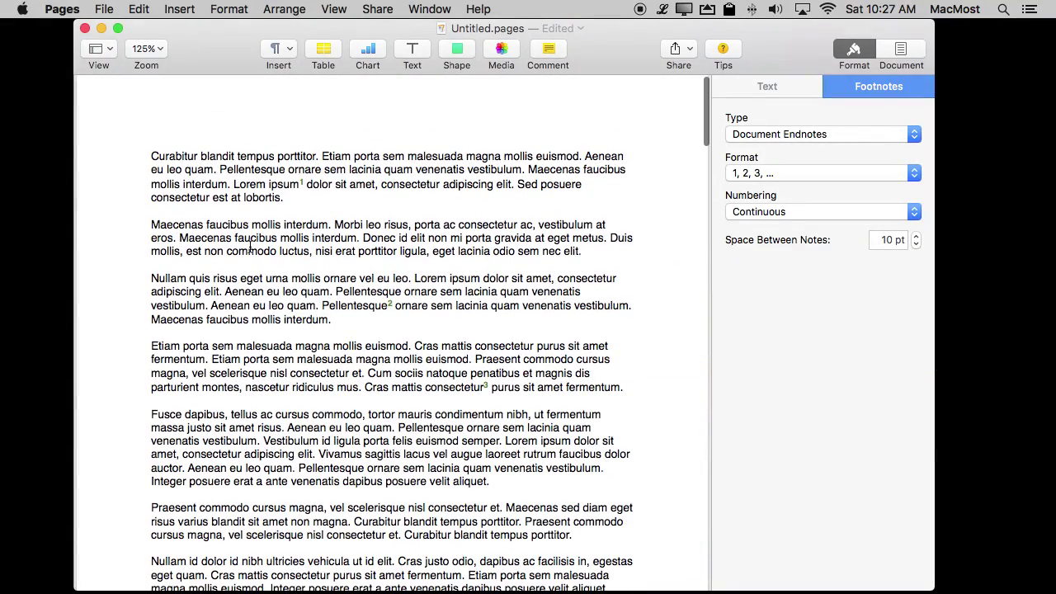
click(387, 445)
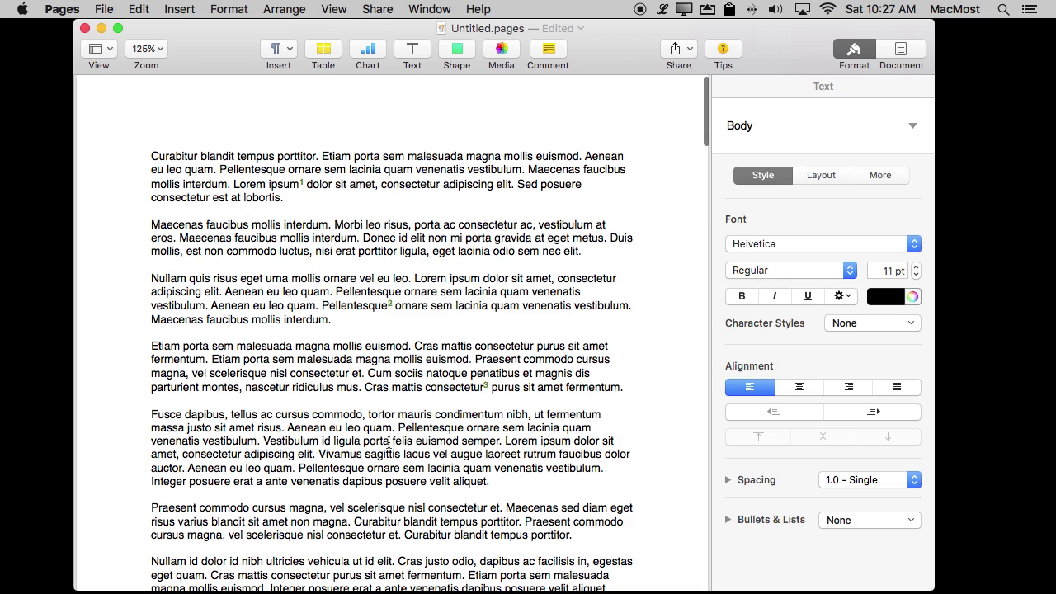
- Insert a document endnote after 'euismod' and type 'Misc' as its text
click(175, 9)
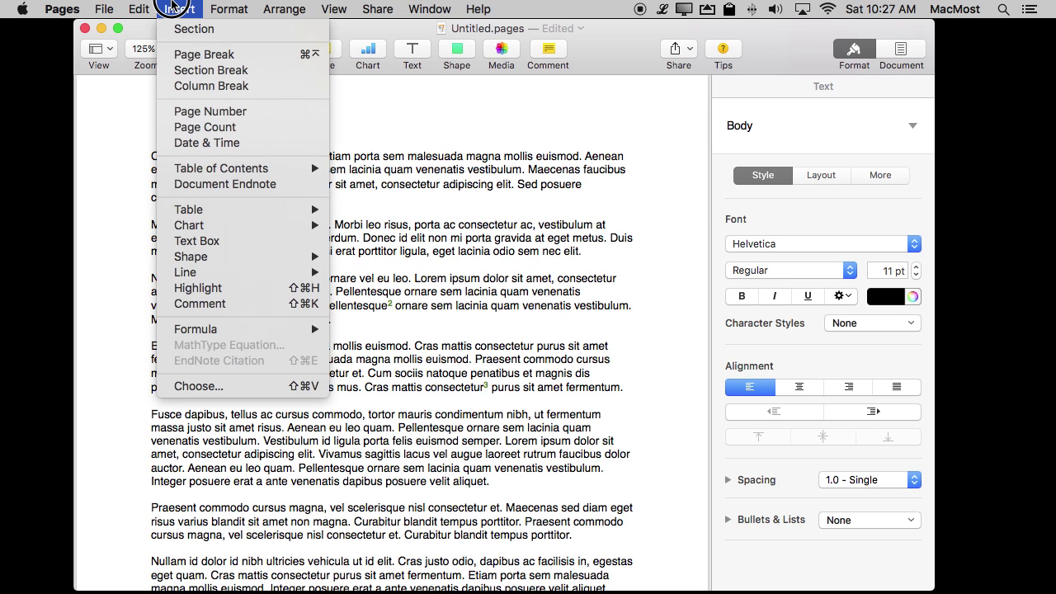
click(231, 186)
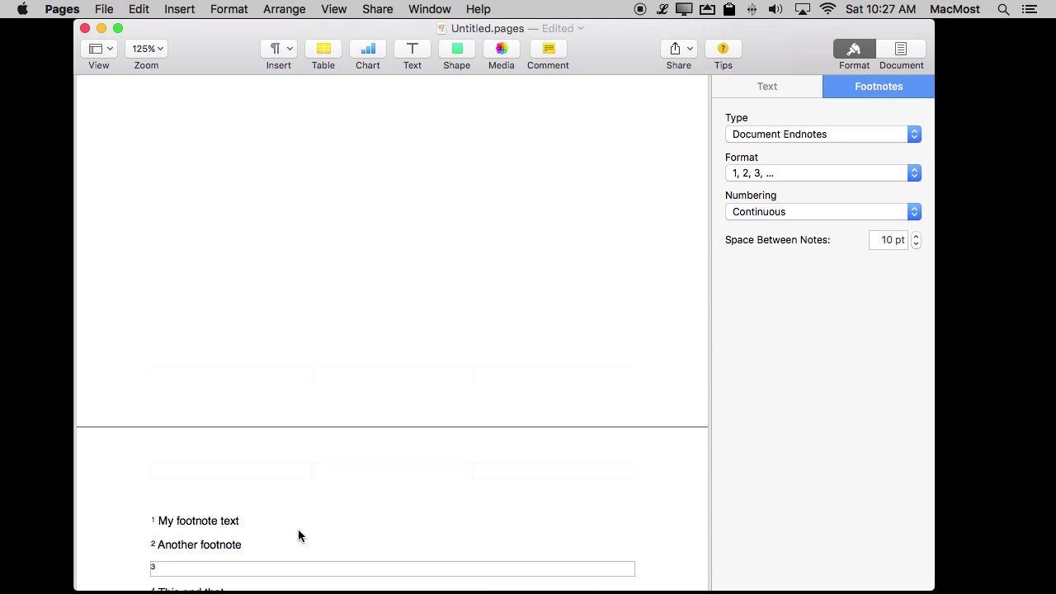
scroll(241, 533, down, 3)
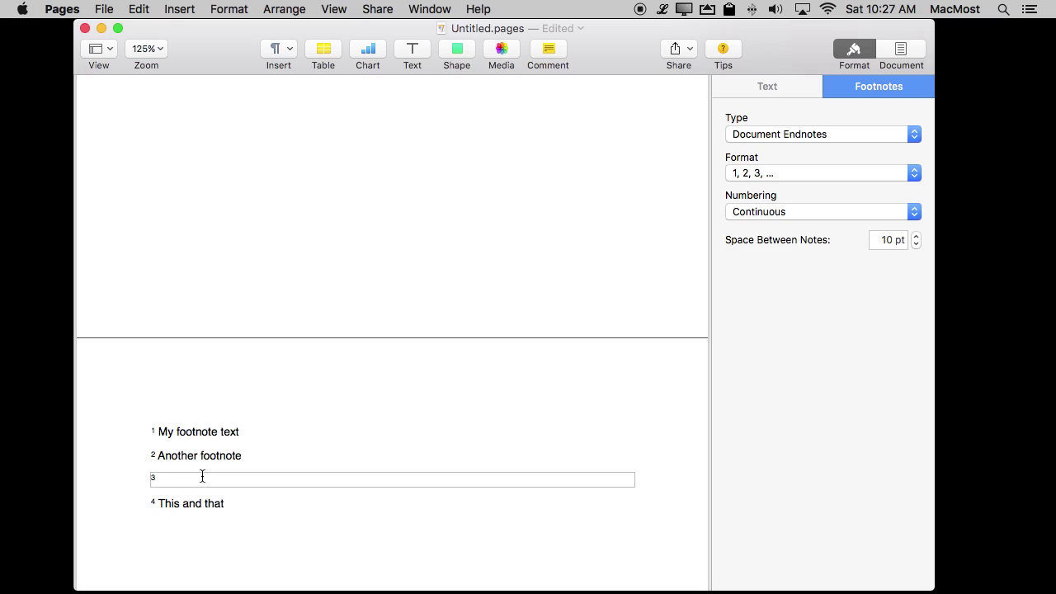
text(Misc)
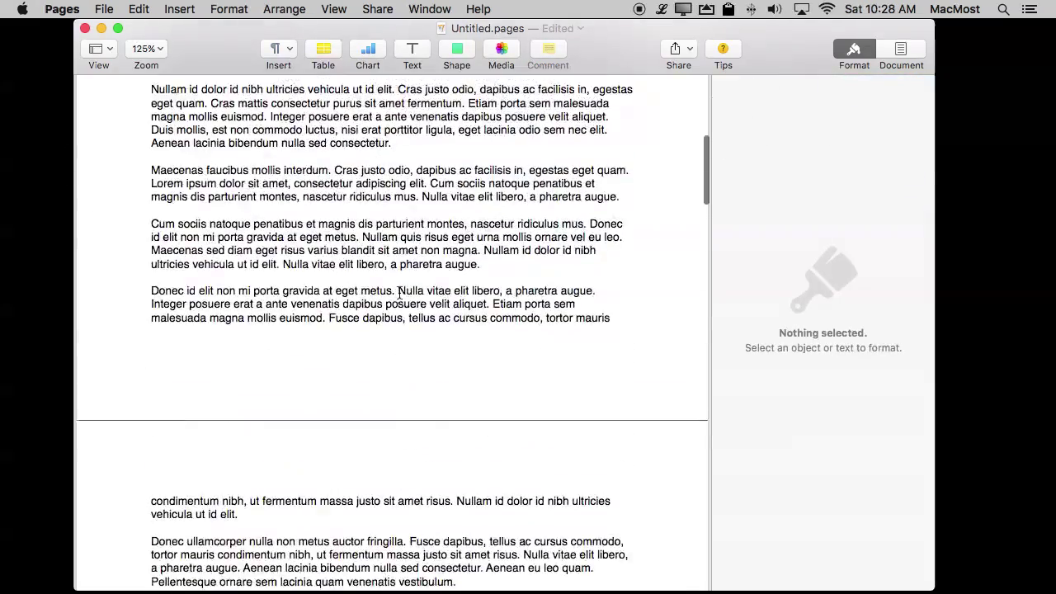
- Delete the endnote marker 2 after 'Pellentesque' so the later endnotes renumber
scroll(400, 293, up, 10)
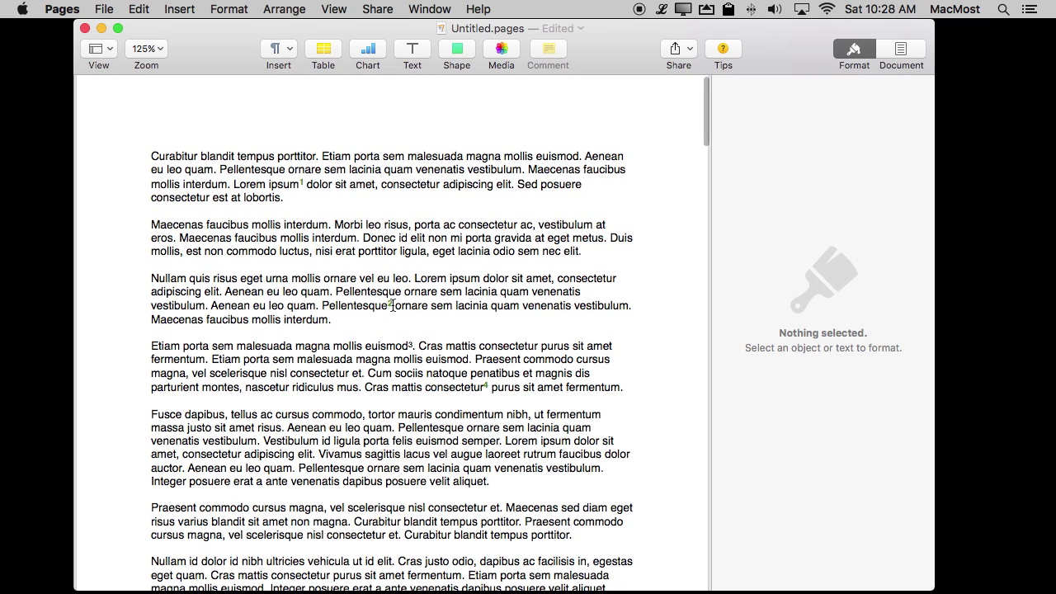
click(390, 304)
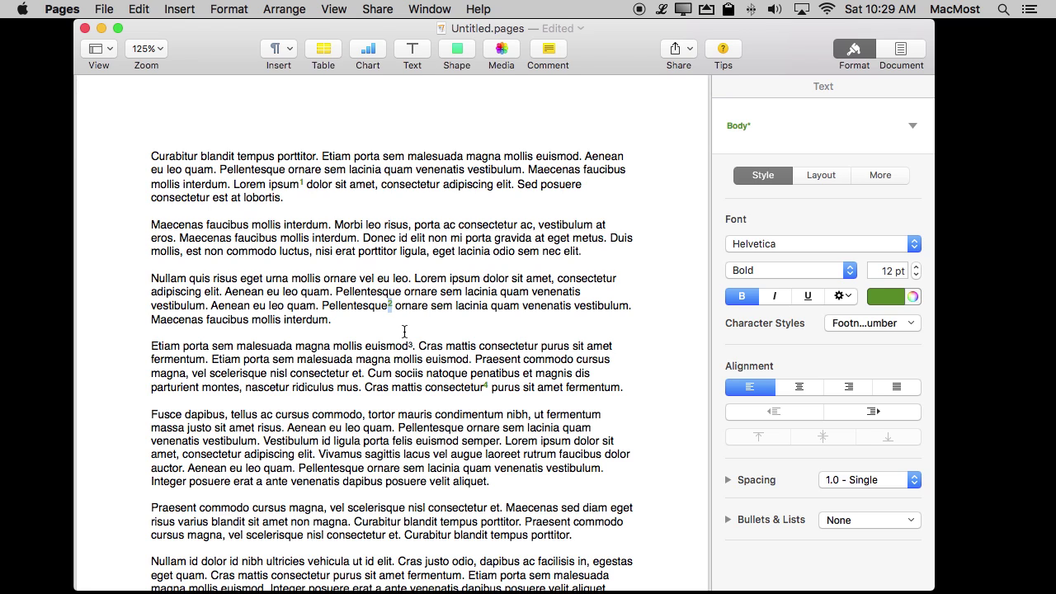
key(BackSpace)
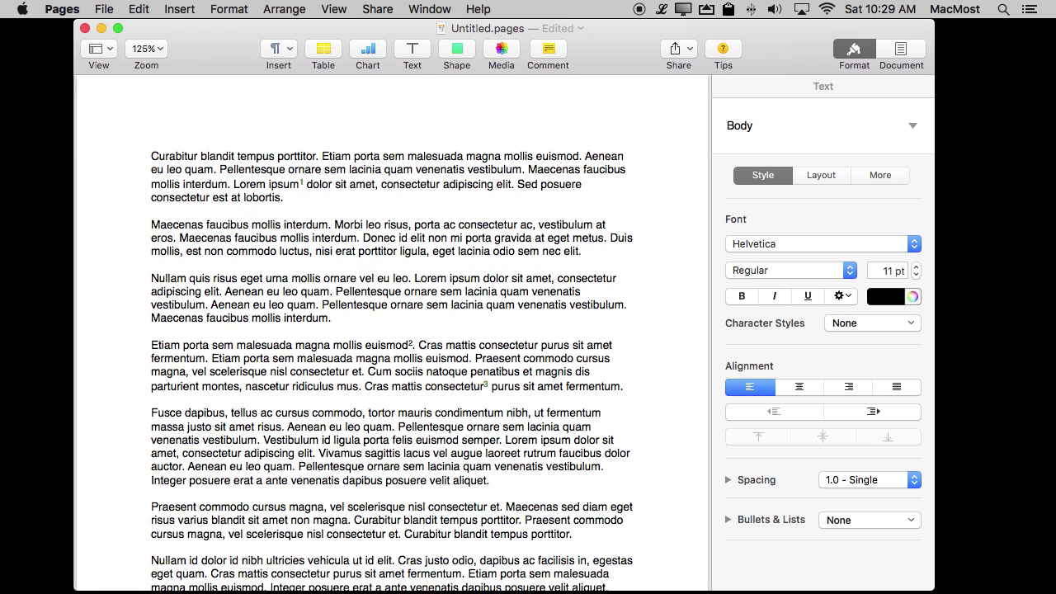
- Apply the Footnote Number character style to the new endnote marker after 'euismod'
scroll(429, 330, down, 2)
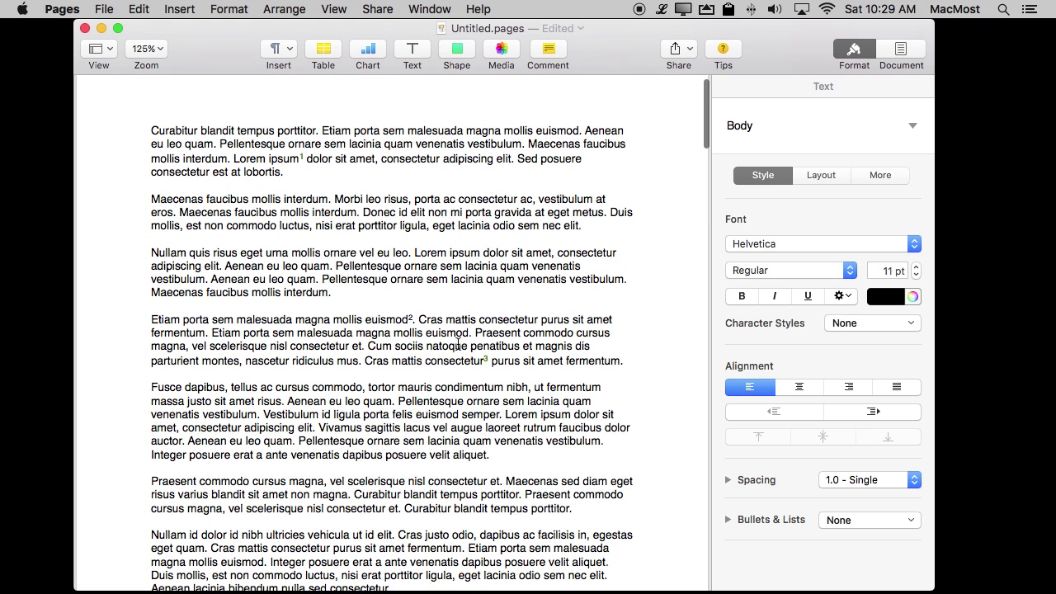
click(407, 318)
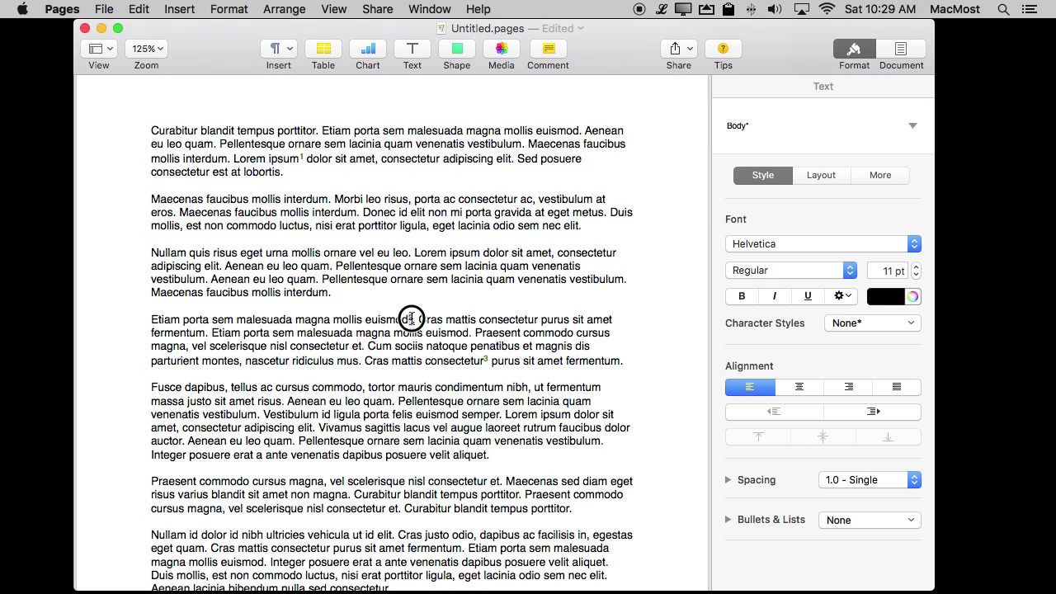
click(852, 327)
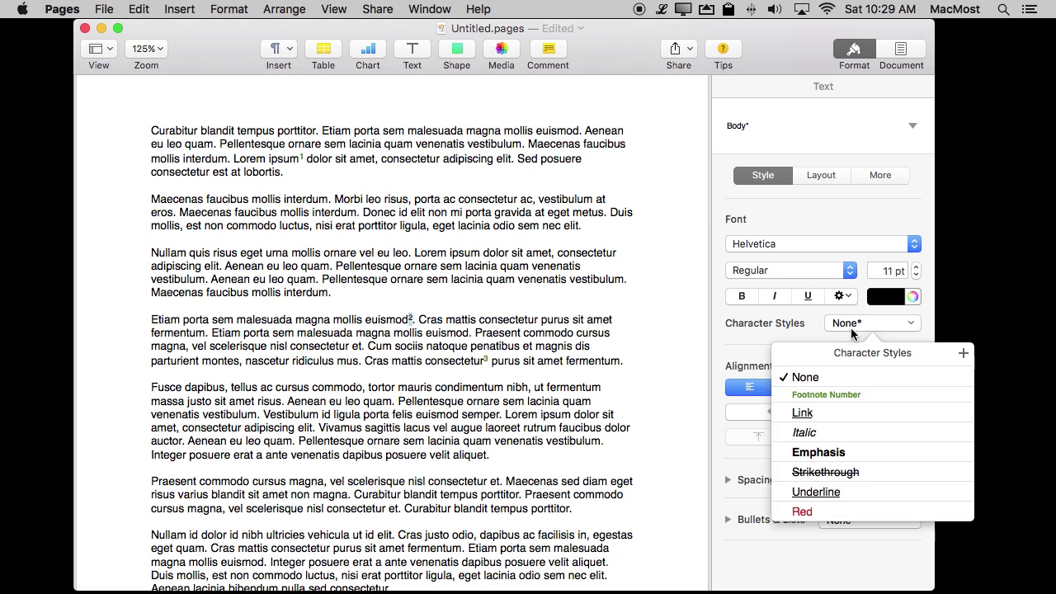
click(828, 393)
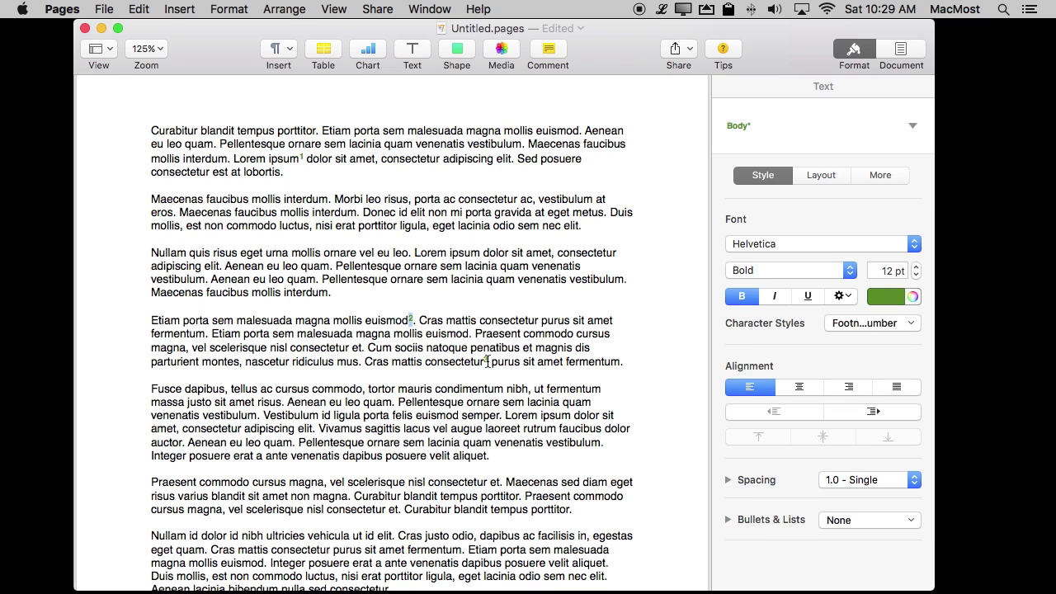
- Review the renumbered endnotes: 1 My footnote text, 2 Misc, 3 This and that
scroll(487, 452, down, 15)
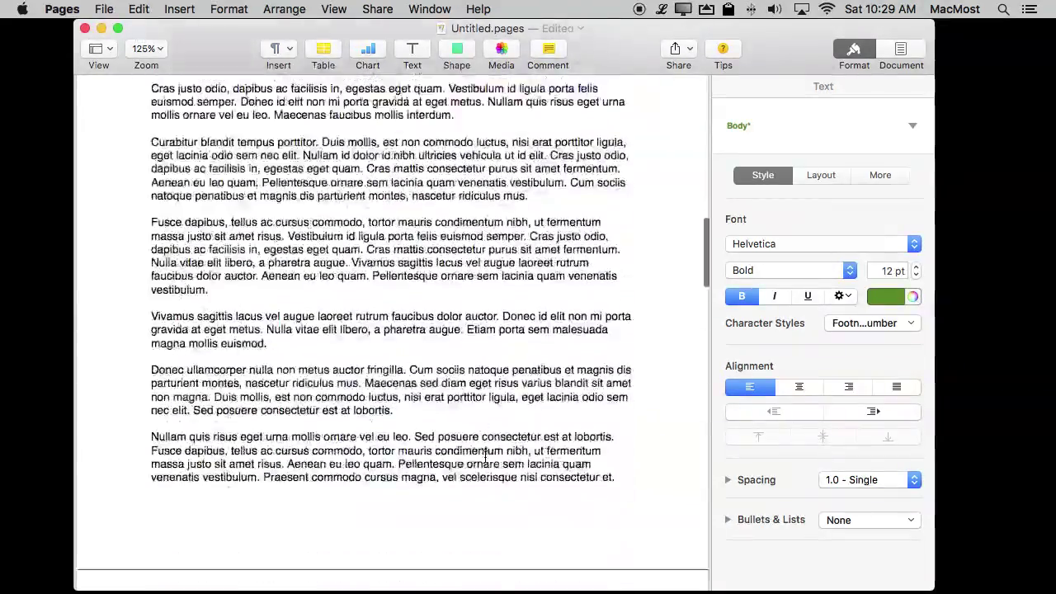
scroll(487, 453, down, 10)
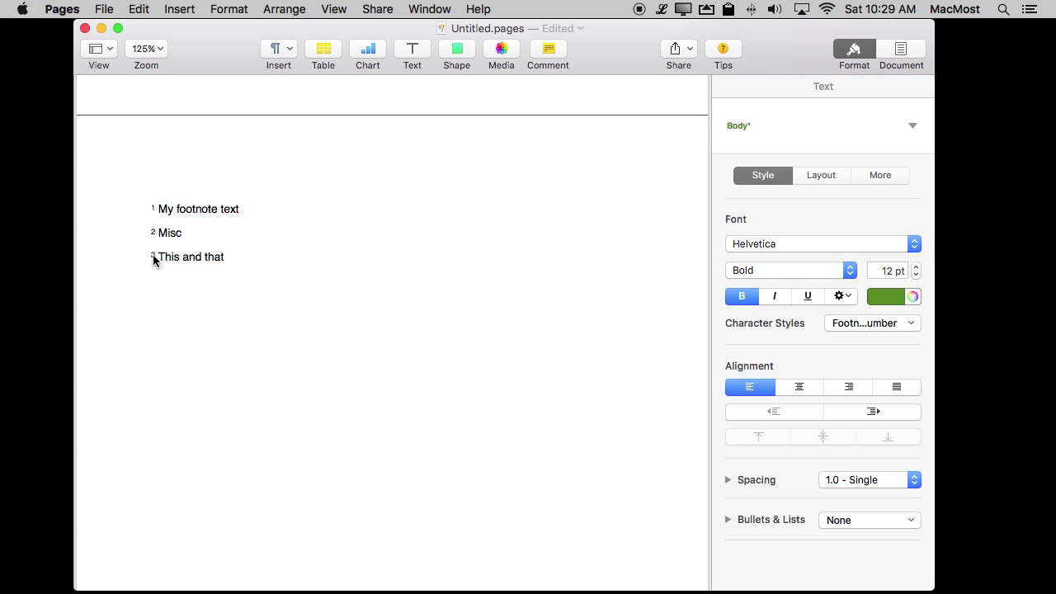
click(154, 258)
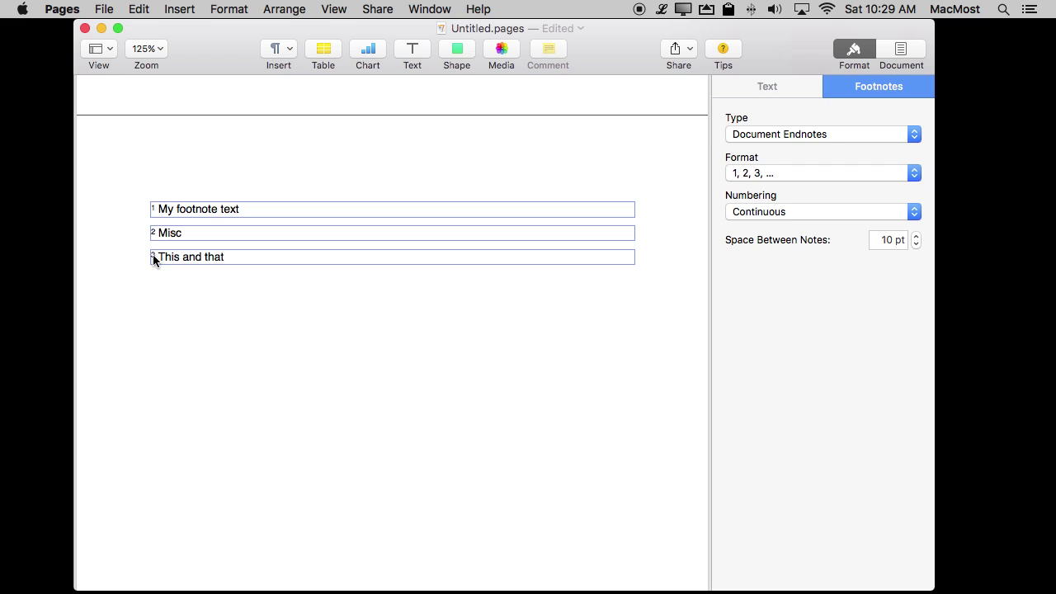
click(153, 257)
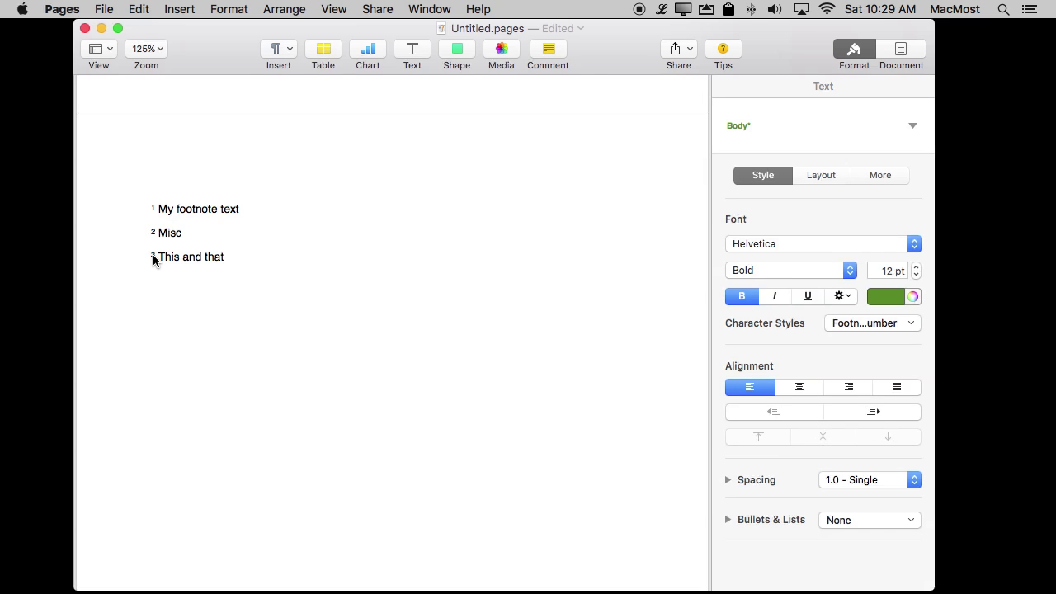
- Jump from endnote 3 back to its ³ marker after 'consectetur' in the body text
double_click(152, 258)
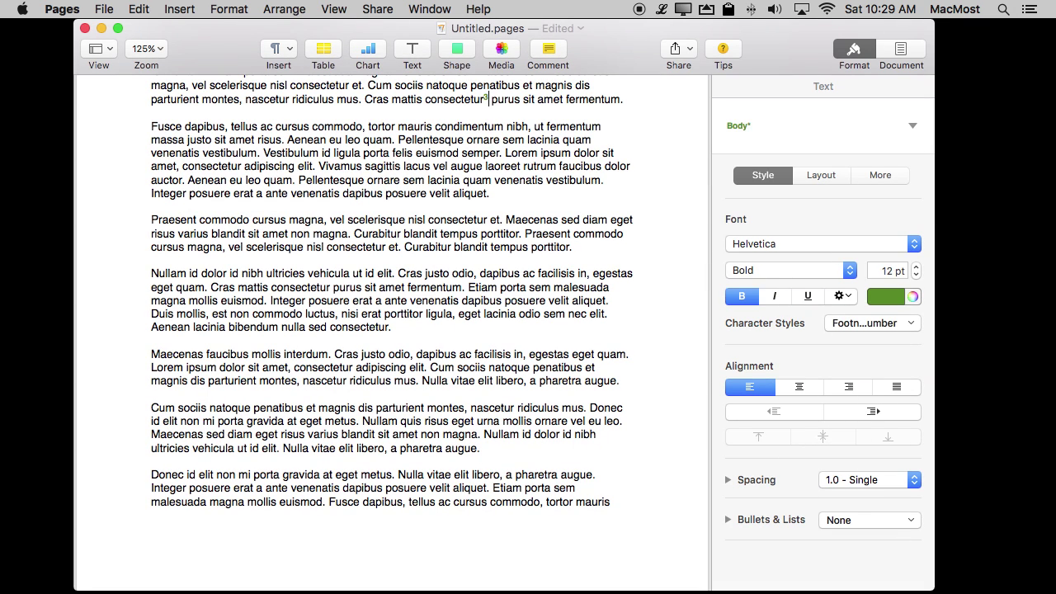
key(Left)
key(Right)
key(Left)
key(Right)
key(Left)
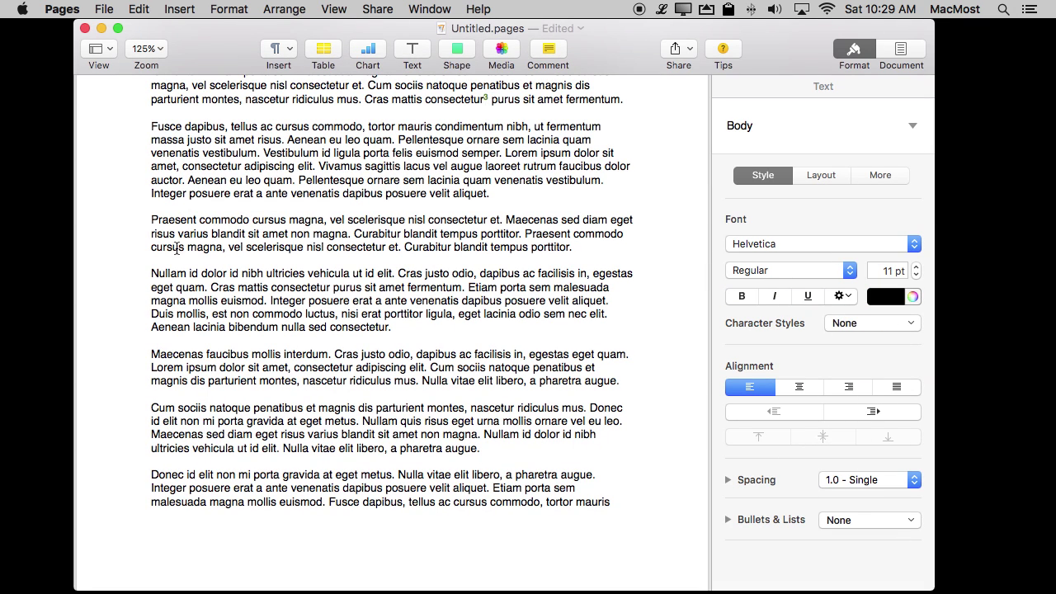